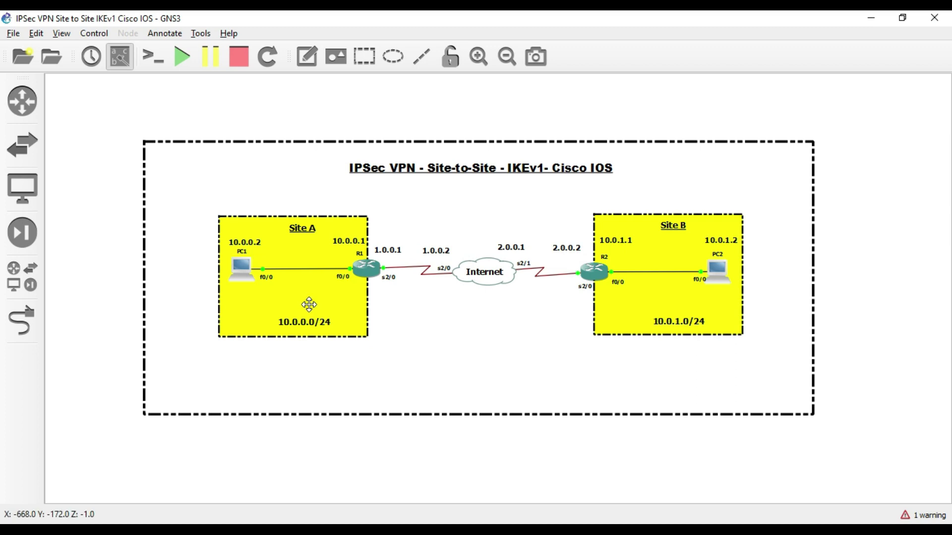
Bring up the Solar-PuTTY console showing PC1's session
key("alt+Tab")
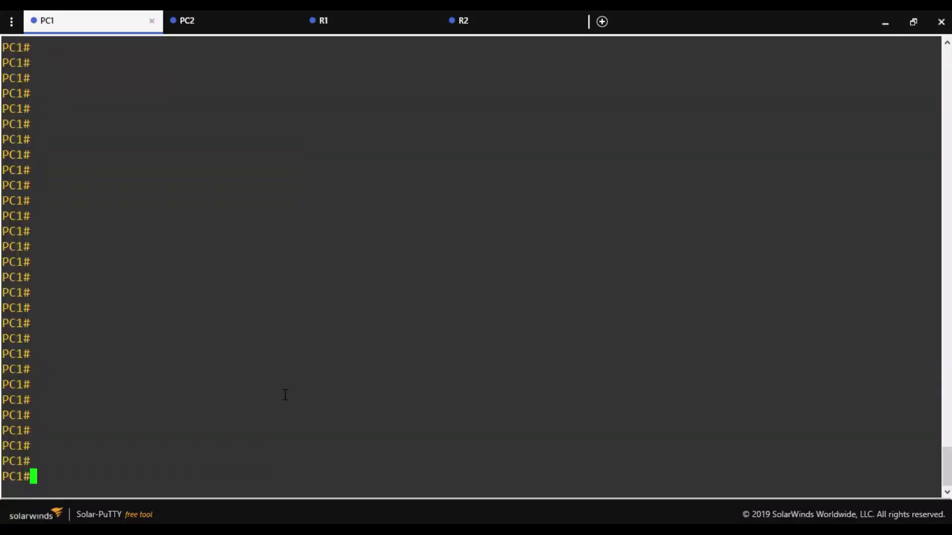
Ping 10.0.1.2 from PC1
type("ping 10.0.1.2")
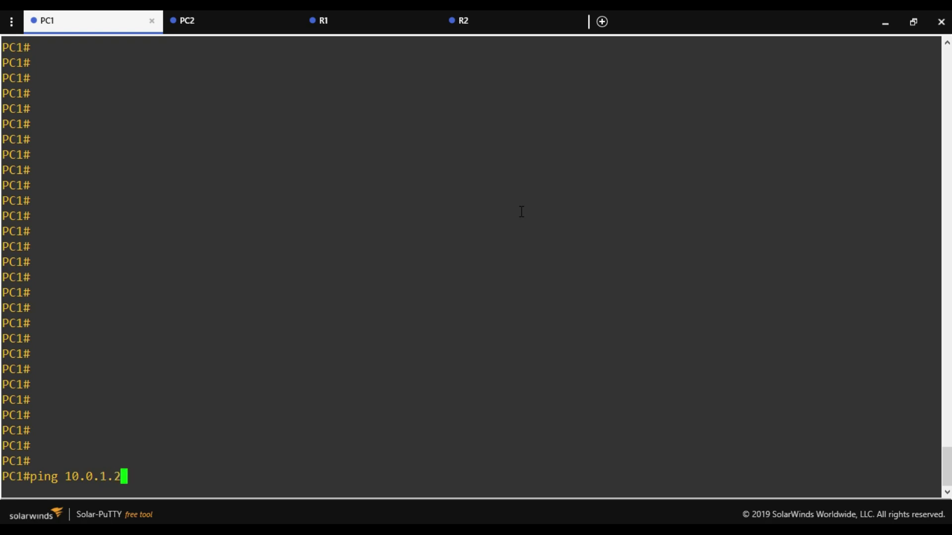
key("Return")
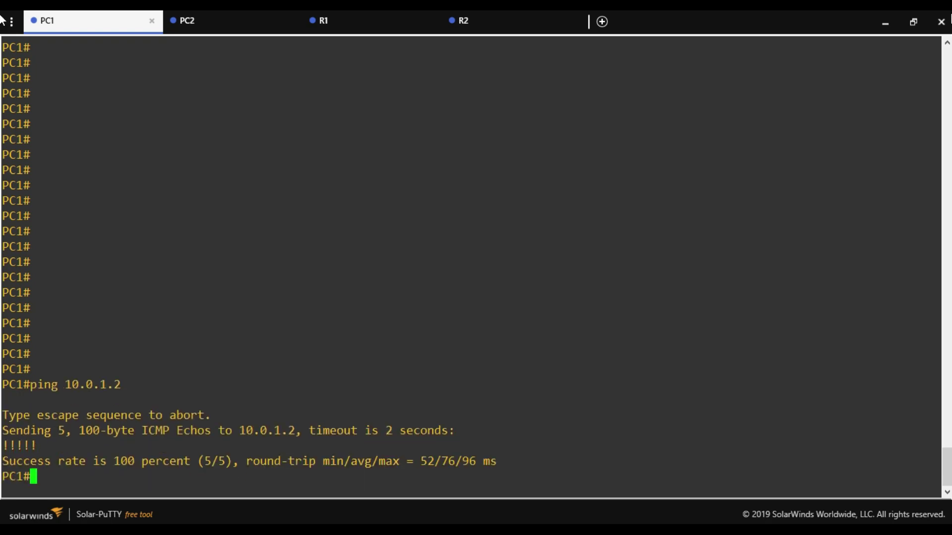
left_click(885, 21)
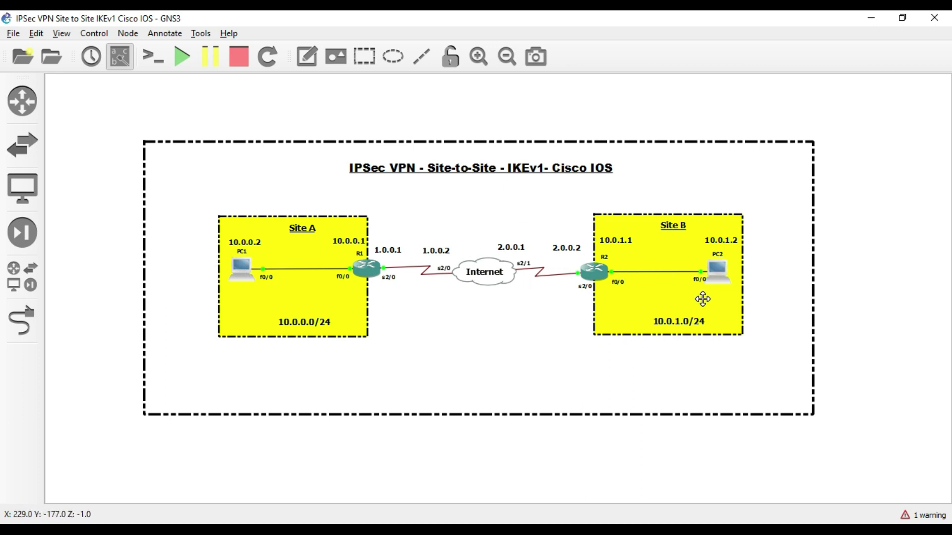
Ping 10.0.0.2 from PC2, getting 100 percent success, then return to the topology
key("alt+Tab")
type("ping ")
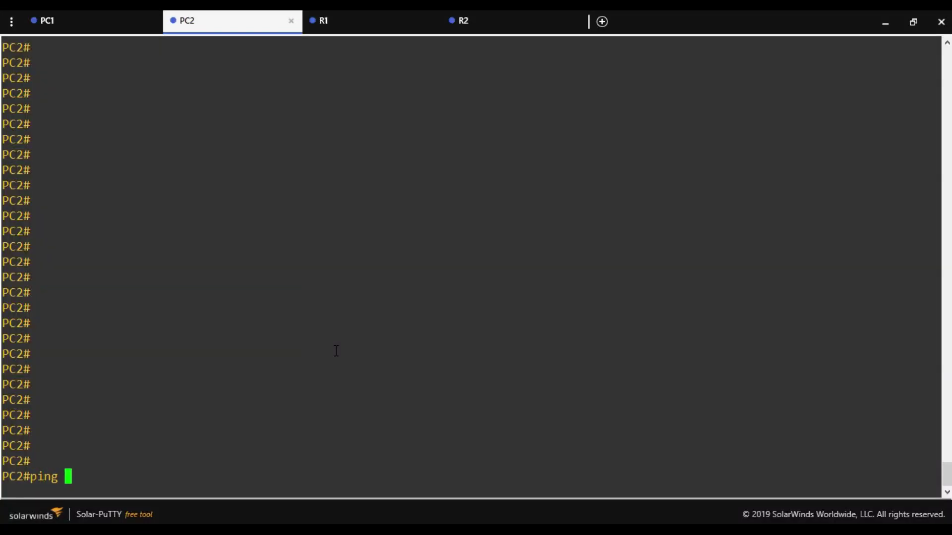
type("10.")
type("0.")
type("0.")
type("2")
key("Return")
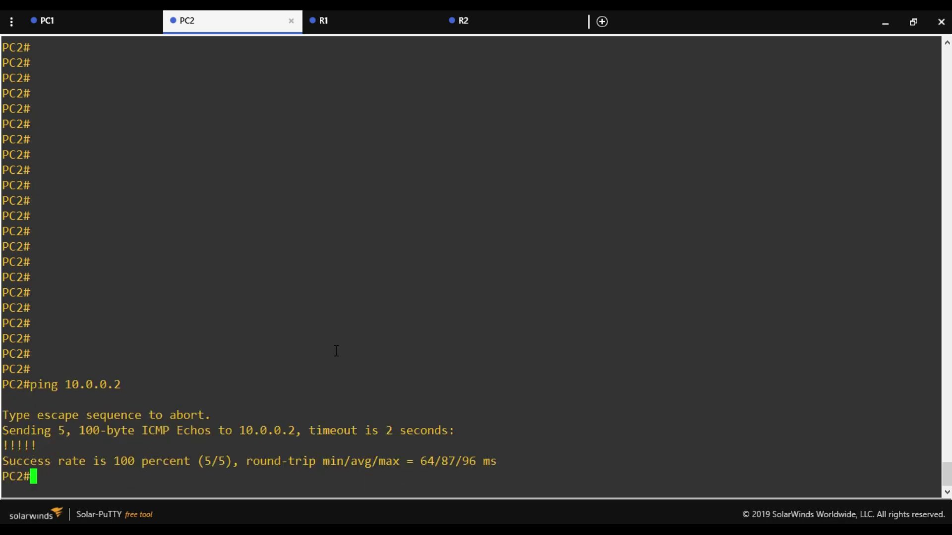
key("alt+Tab")
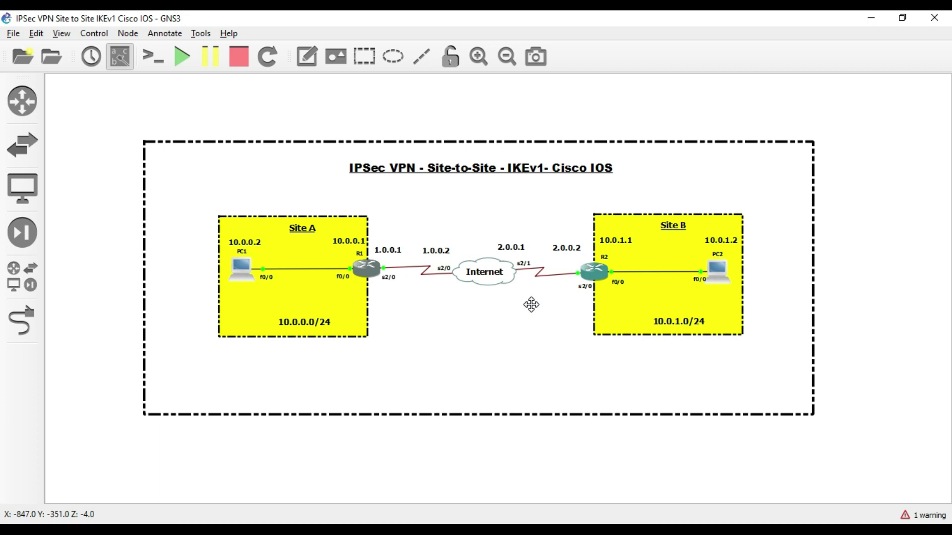
Enter global configuration mode on R1 with conf t
key("alt+Tab")
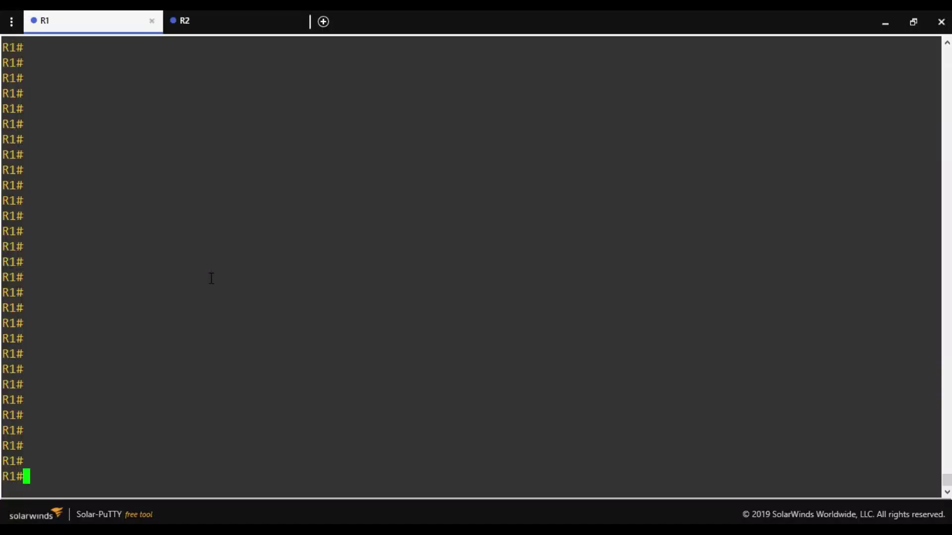
type("conf t")
key("Return")
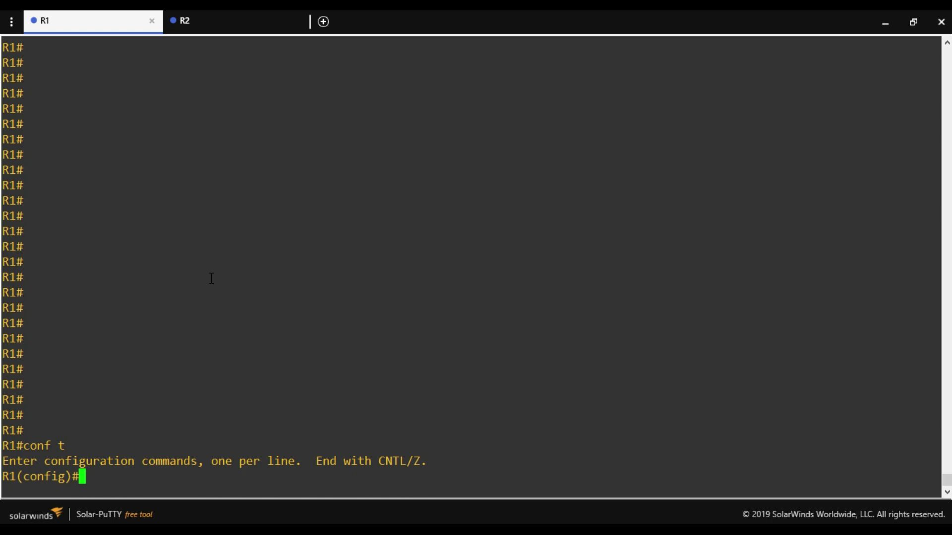
Set an unencrypted (type 0) ISAKMP pre-shared key for peer address 2.0.0.2
type("crypto isa")
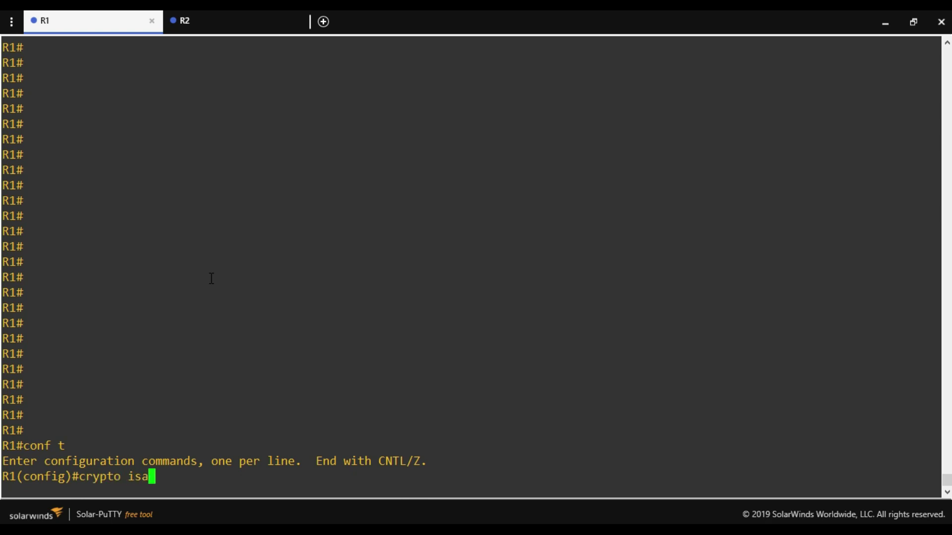
key("Tab")
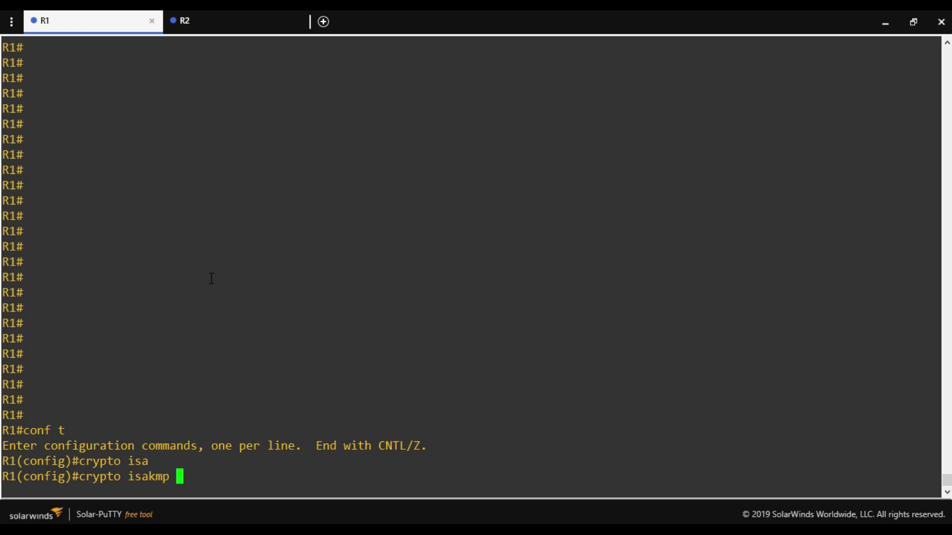
type("key ?")
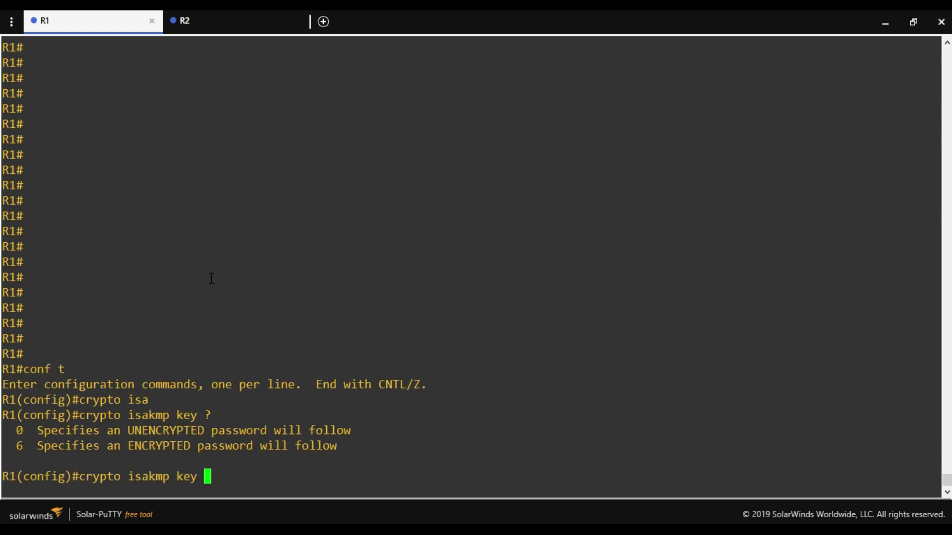
type("0 cisco123")
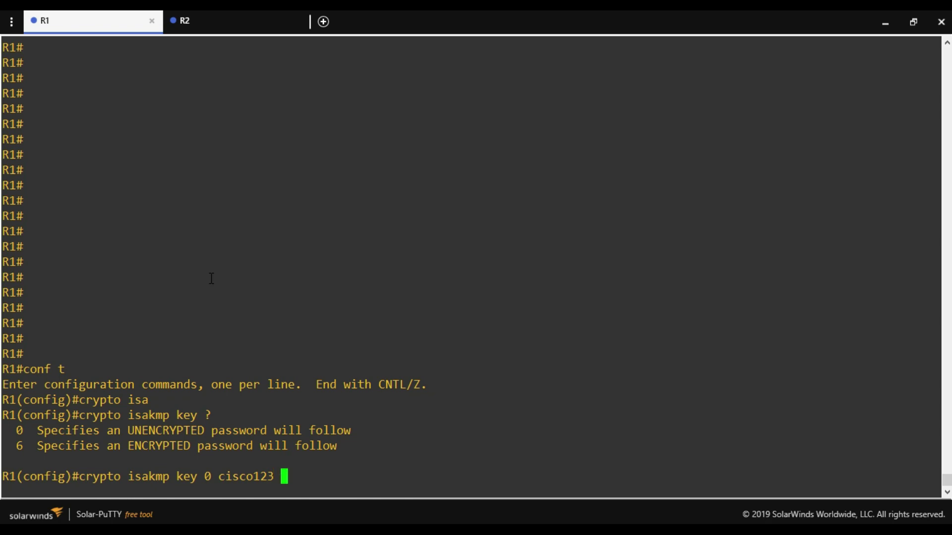
type(" addr")
key("Tab")
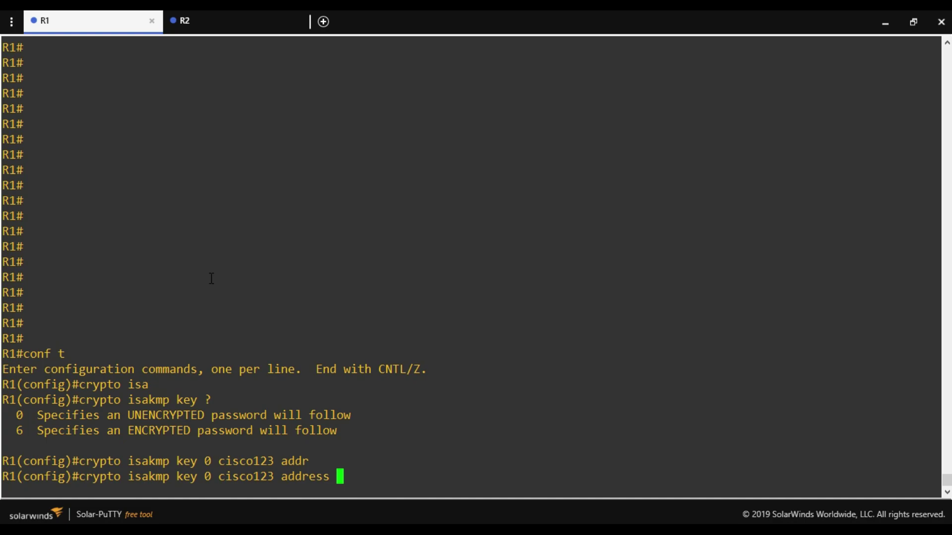
left_click(885, 23)
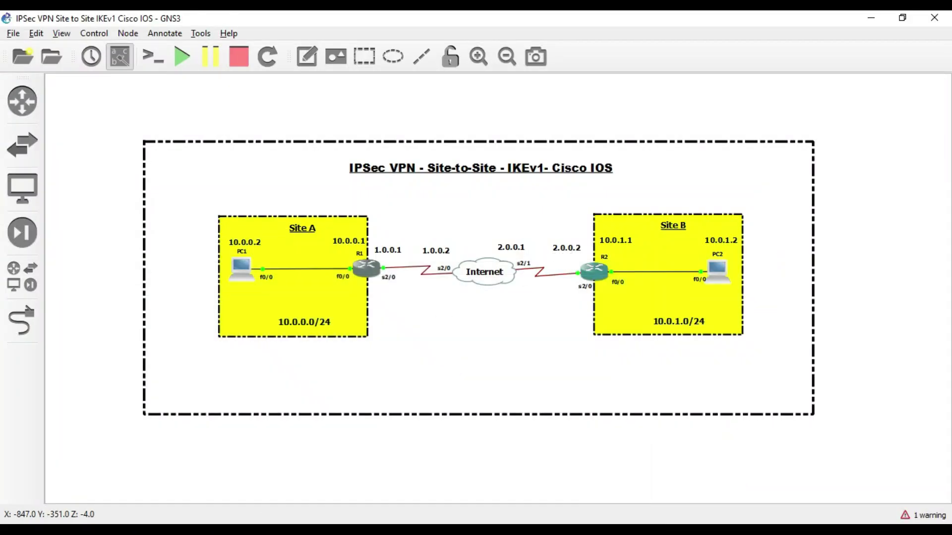
key("alt+Tab")
type("2.0.0.2")
key("Return")
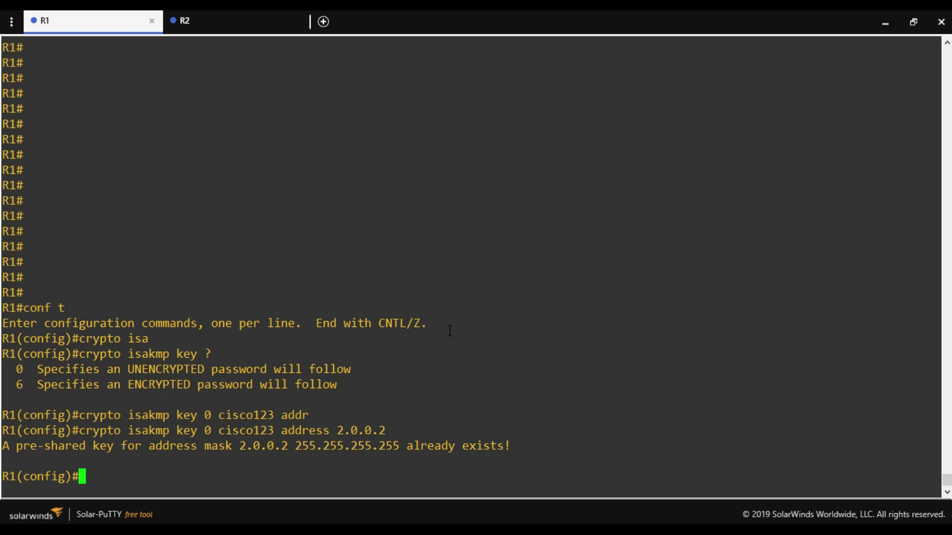
Create ISAKMP policy 10 on R1
type("crypto is")
key("Tab")
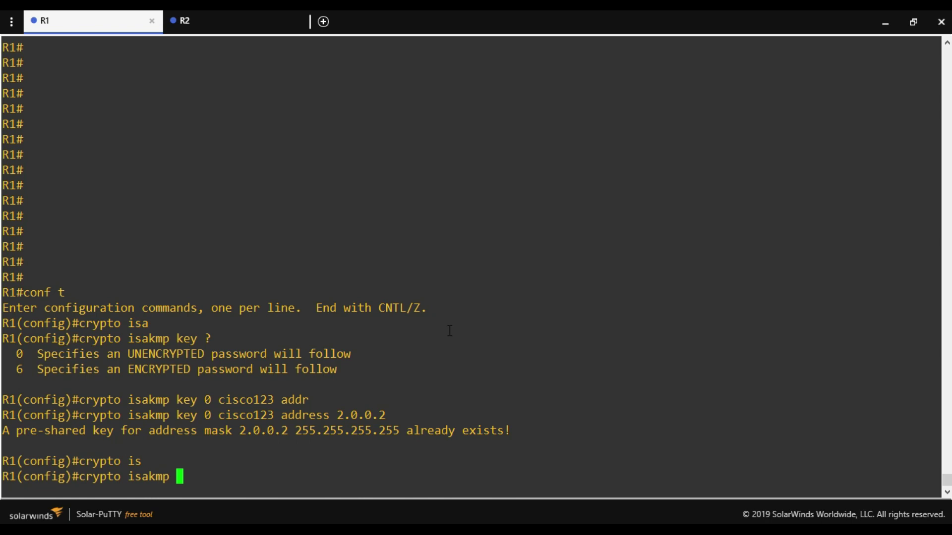
type("pol")
key("Tab")
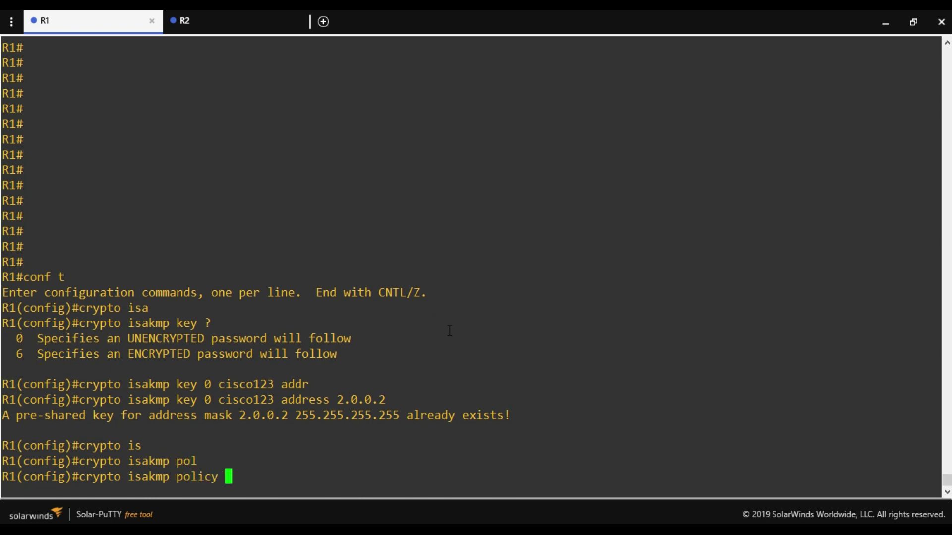
type("10")
key("Return")
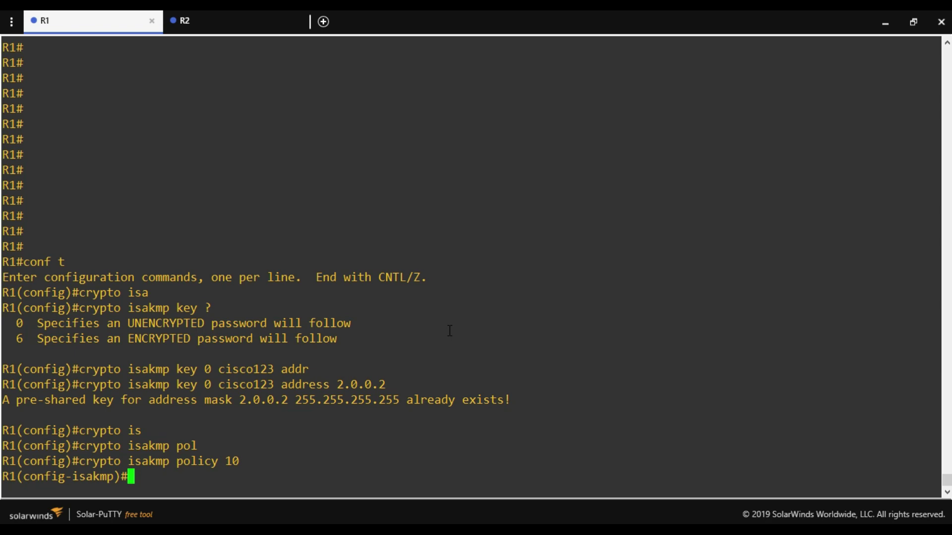
Set policy 10 authentication to pre-share and encryption to aes
type("au")
key("Tab")
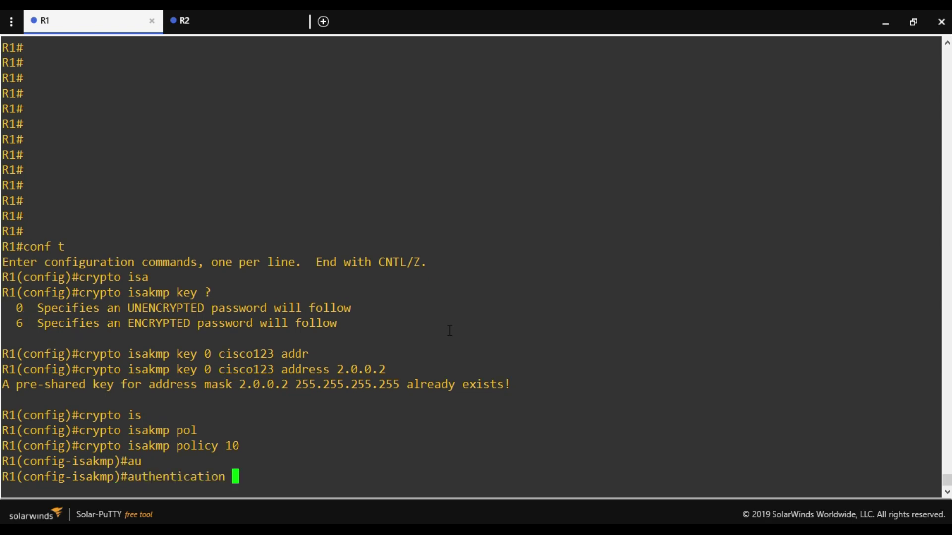
type("?")
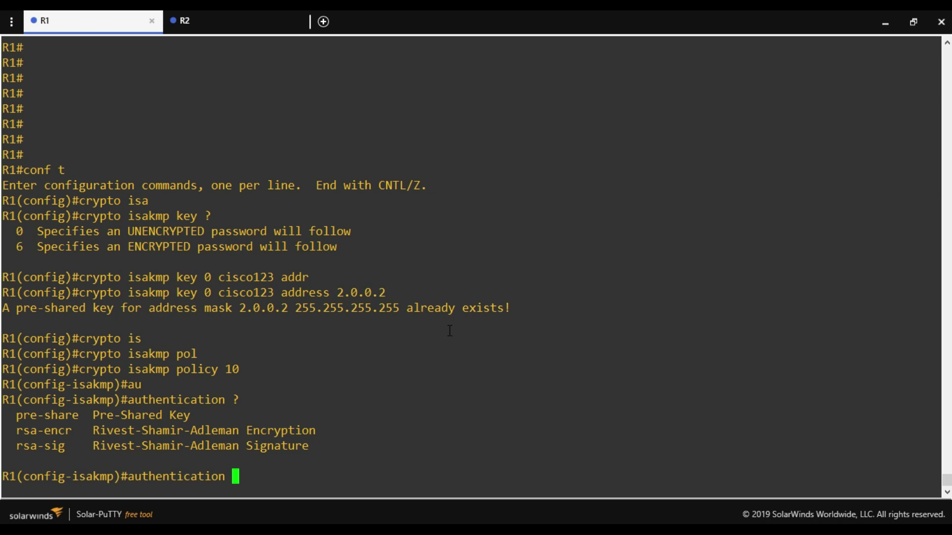
type("pre")
key("Tab")
key("Return")
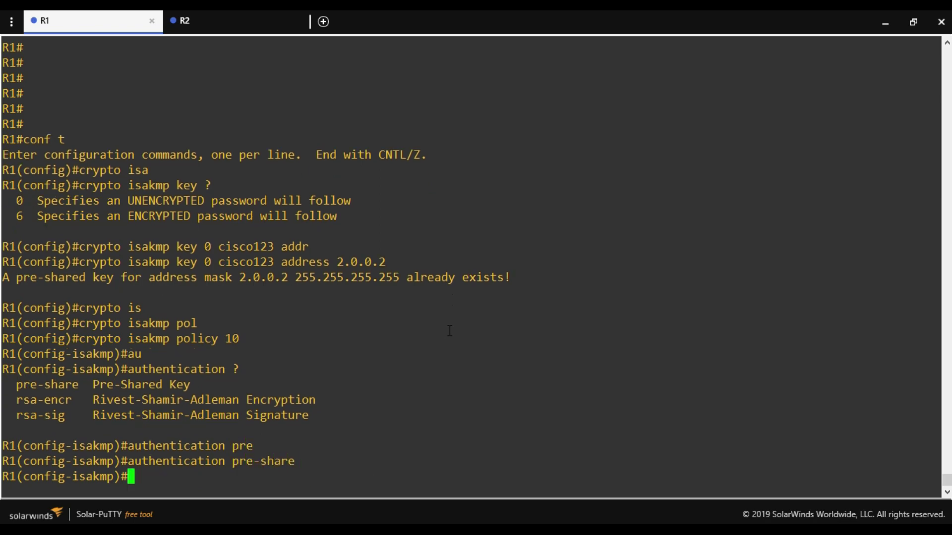
type("en")
key("Tab")
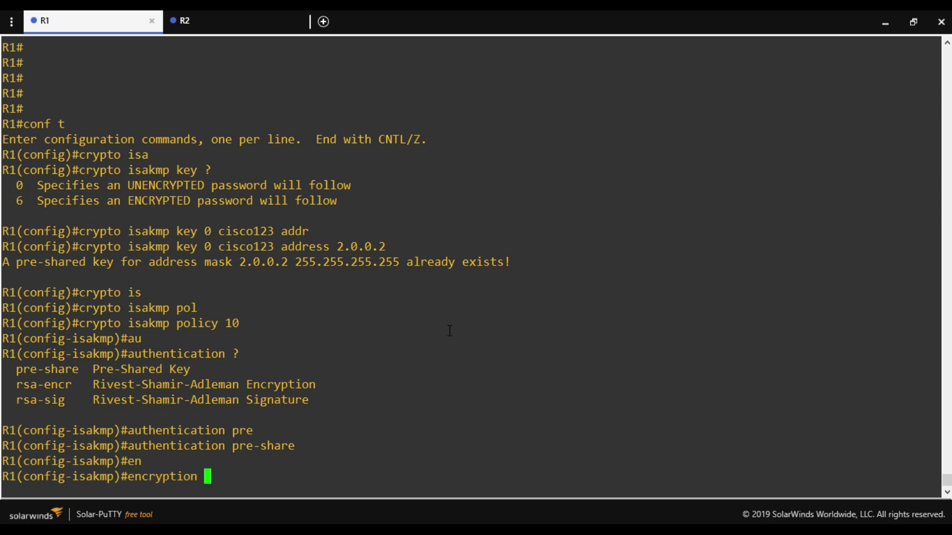
type("?")
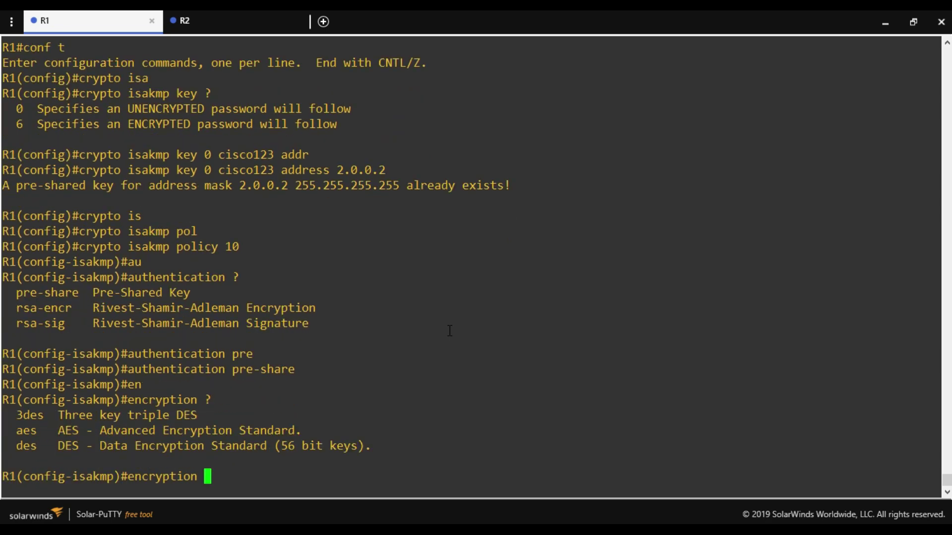
type("aes")
key("Return")
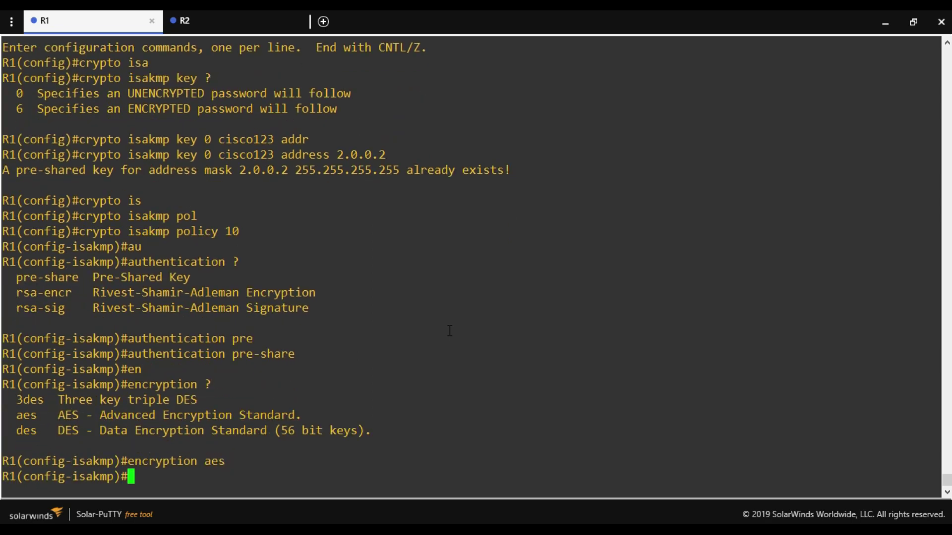
Set policy 10 hash to md5 and Diffie-Hellman group 5
type("has")
key("Tab")
key("Return")
key("Up")
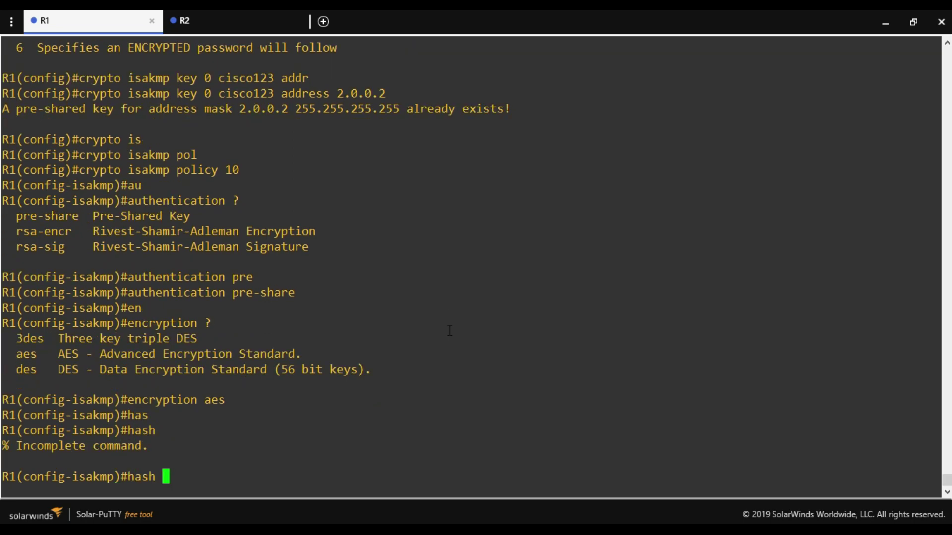
type("?")
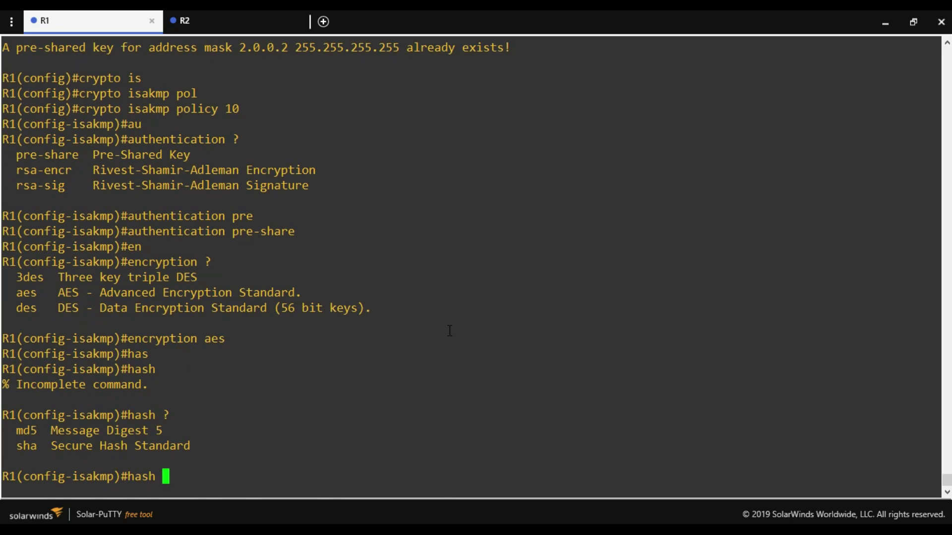
type("md5")
key("Return")
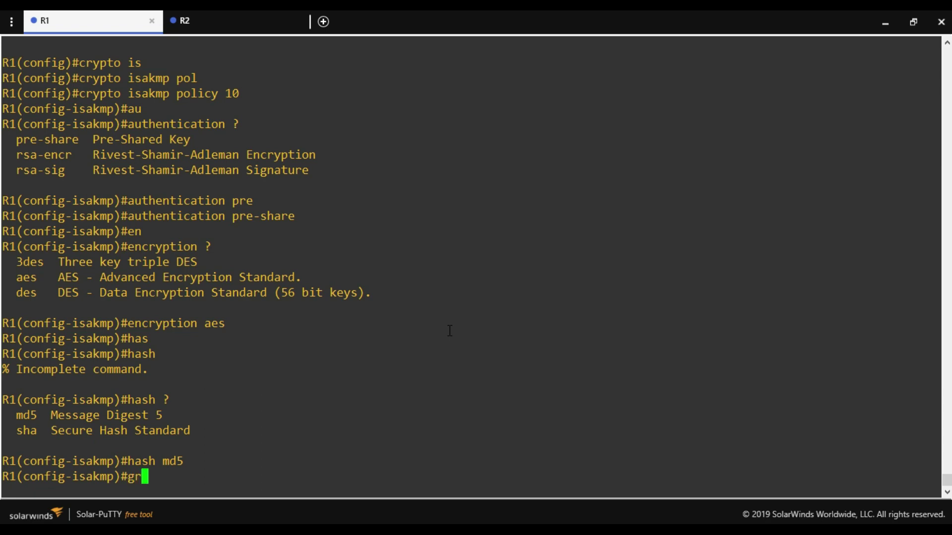
type("gr")
key("Tab")
type("?")
type("5")
key("Return")
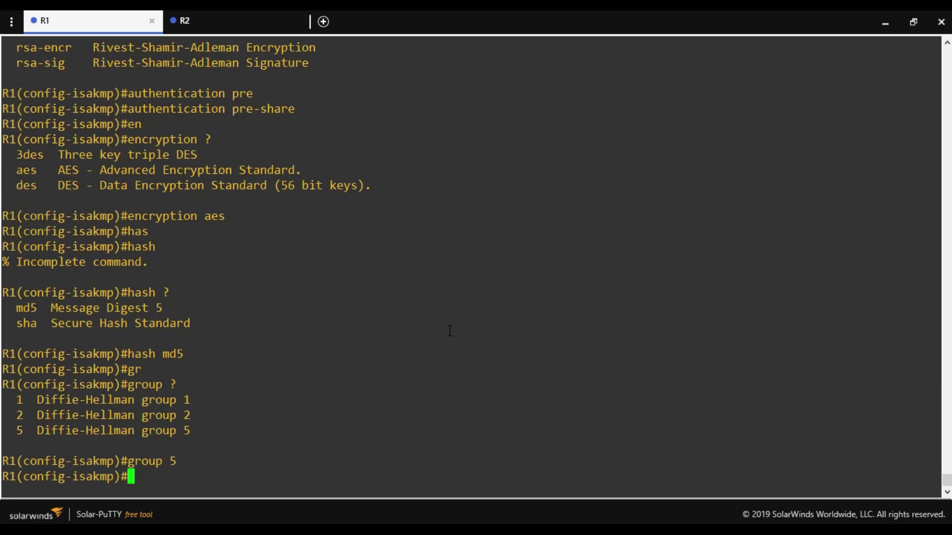
Exit the policy and display R1's command history with do sh his
type("exit")
key("Return")
type("do sh his")
key("Return")
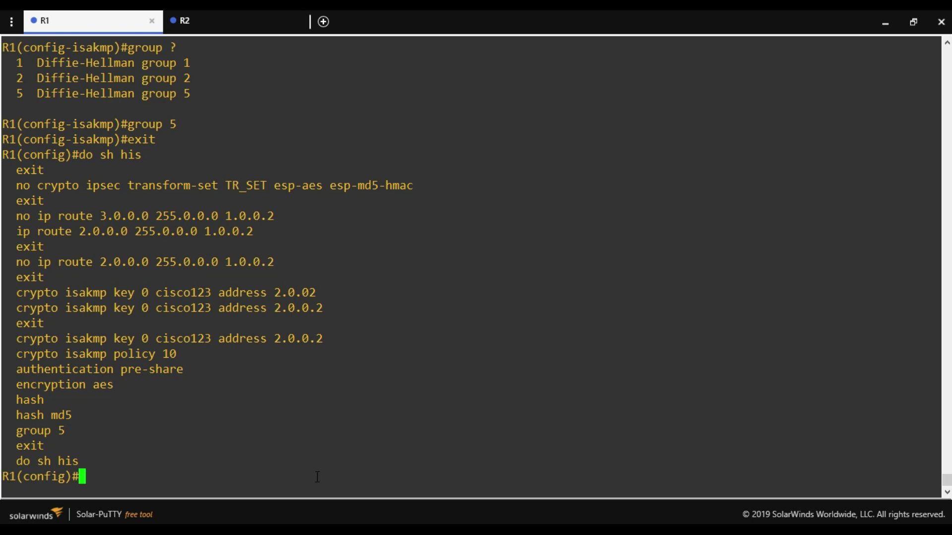
Copy R1's ISAKMP key and policy commands into Notepad, removing the stray exit line
left_click_drag(55, 444, 3, 217)
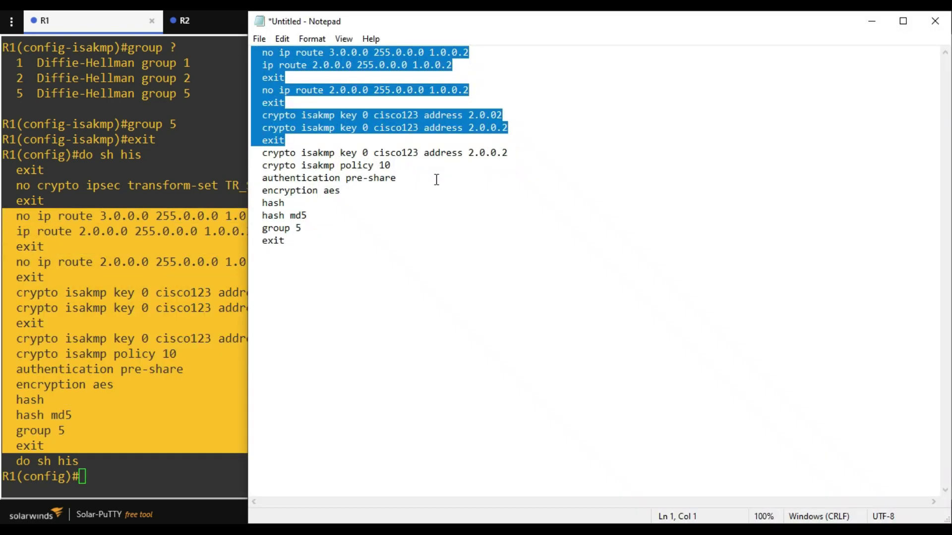
key("Delete")
left_click_drag(285, 152, 259, 152)
key("Delete")
key("Up")
key("Up")
key("Up")
key("Up")
key("Up")
key("Up")
key("Up")
key("End")
Replace the peer address 2.0.0.2 with R1's serial address 1.0.0.1
left_click_drag(509, 65, 468, 65)
left_click(199, 26)
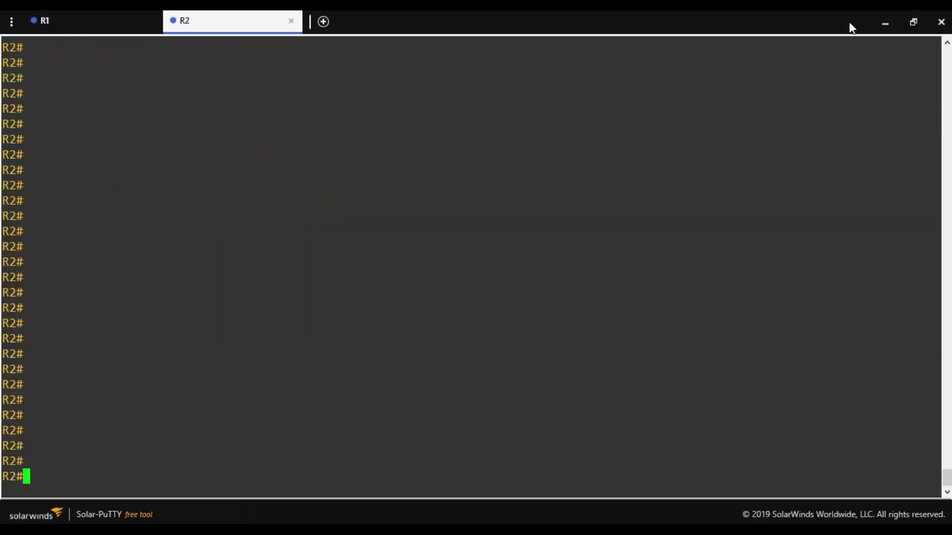
left_click(888, 22)
left_click(188, 169)
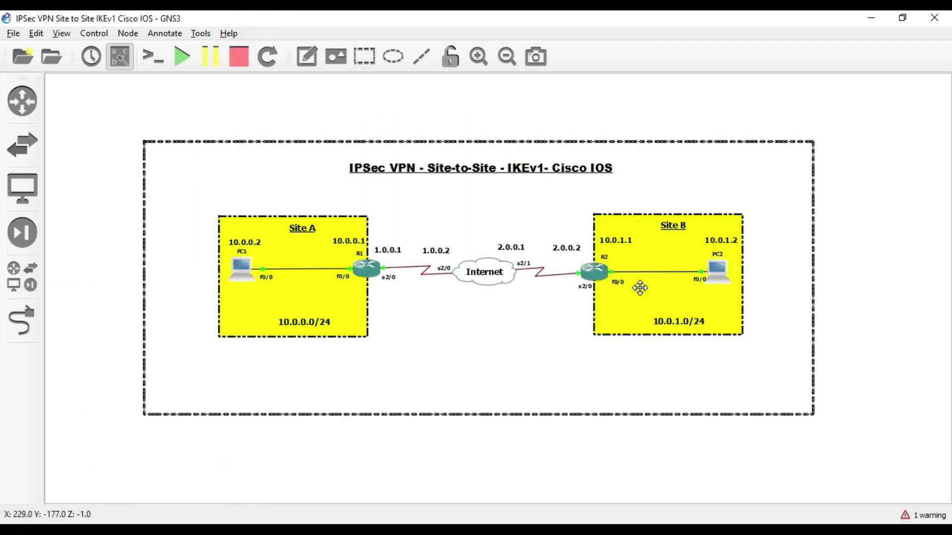
left_click(392, 252)
key("alt+Tab")
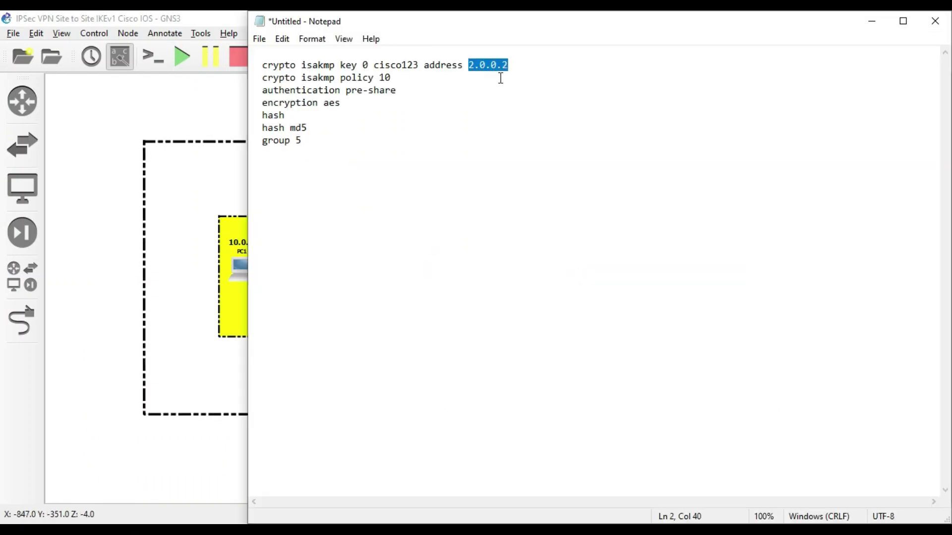
type("1.0.0.1")
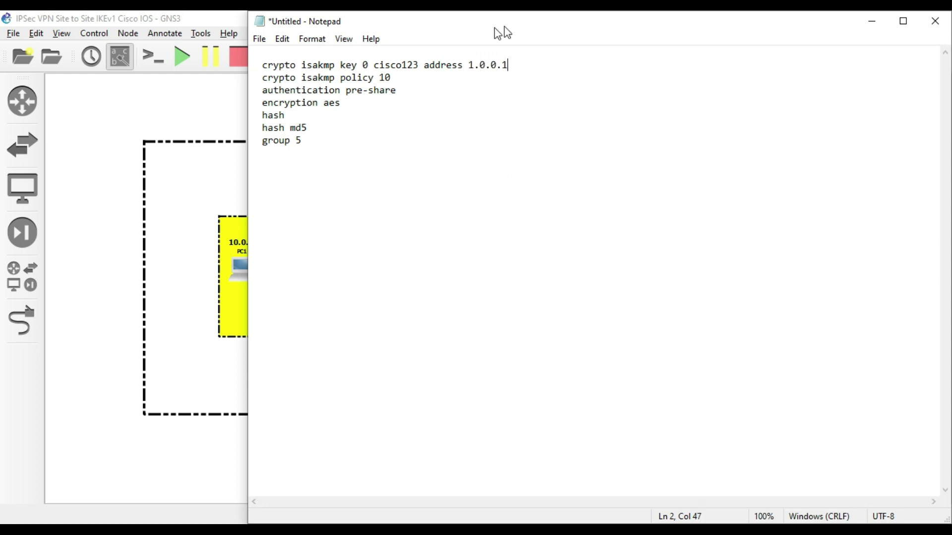
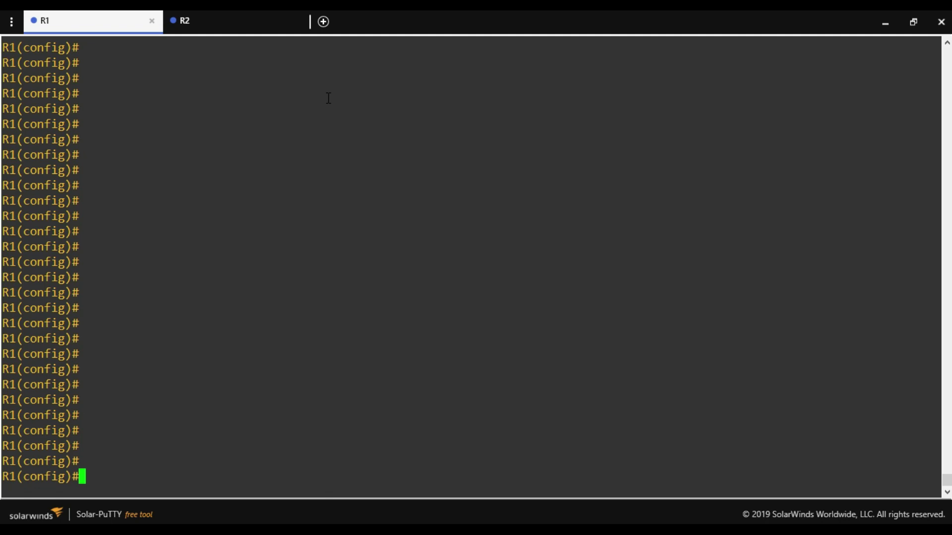
Create the extended access list INT_TR on R1
type("ip acce")
key("Tab")
type("ext")
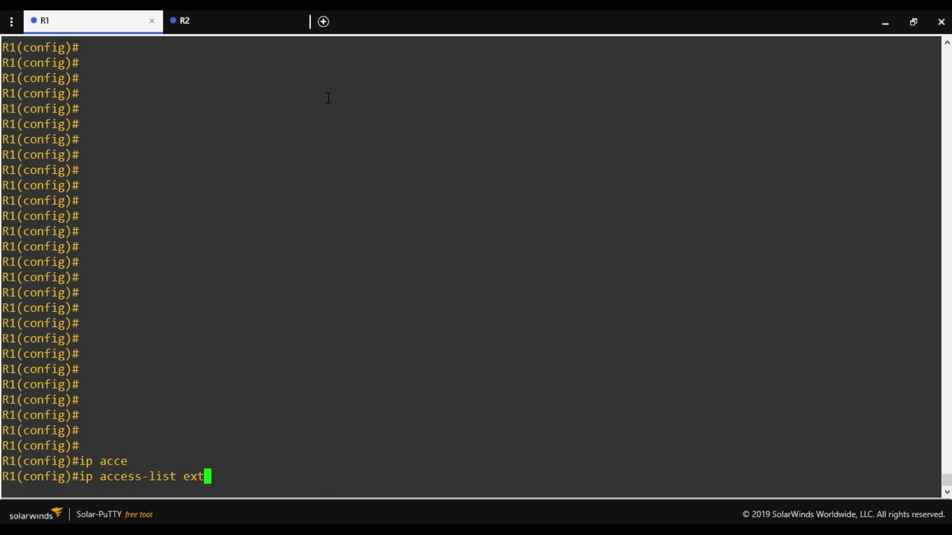
key("Tab")
type("I")
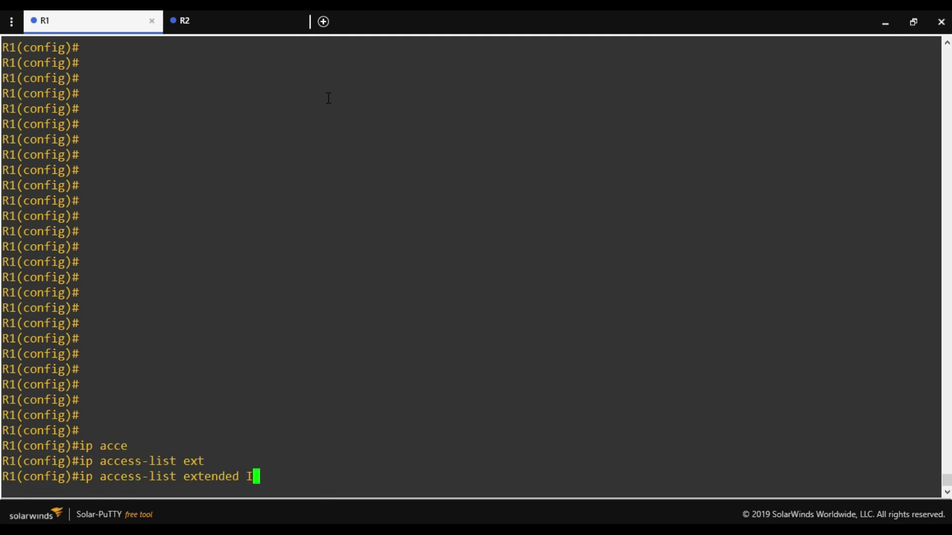
type("NT_TF")
key("BackSpace")
type("R")
key("Return")
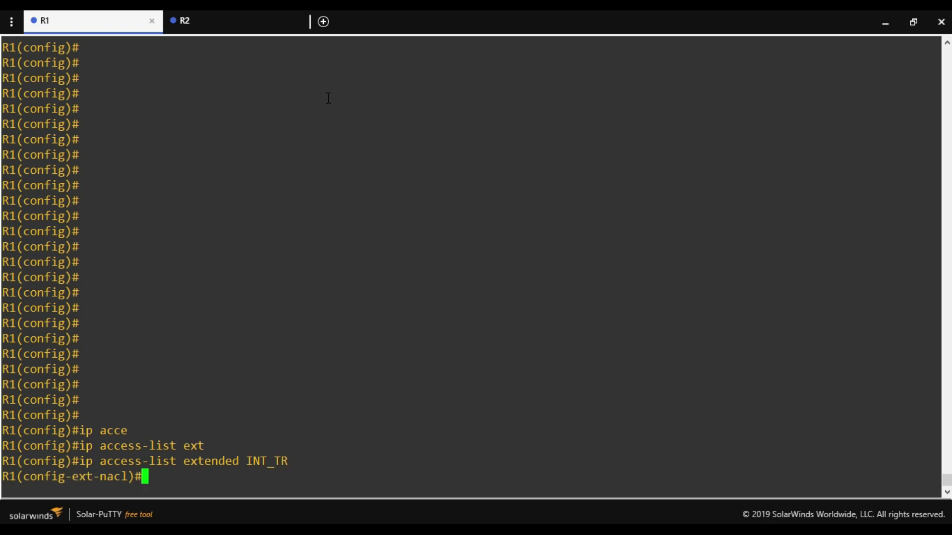
Add 'permit ip 10.0.0.0 0.0.0.255 10.0.1.0 0.0.0.255' to INT_TR and exit the list
type("per")
key("Tab")
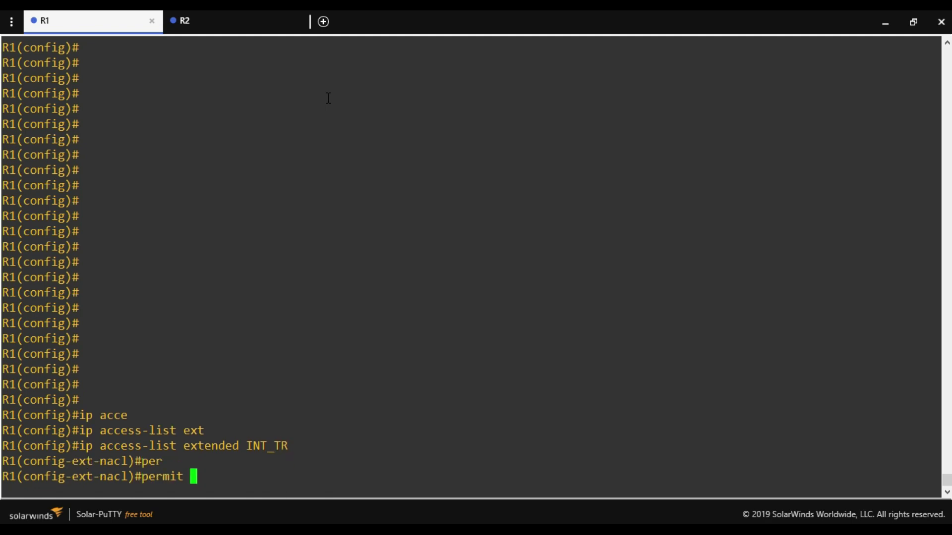
type("ip")
type("10.0.00")
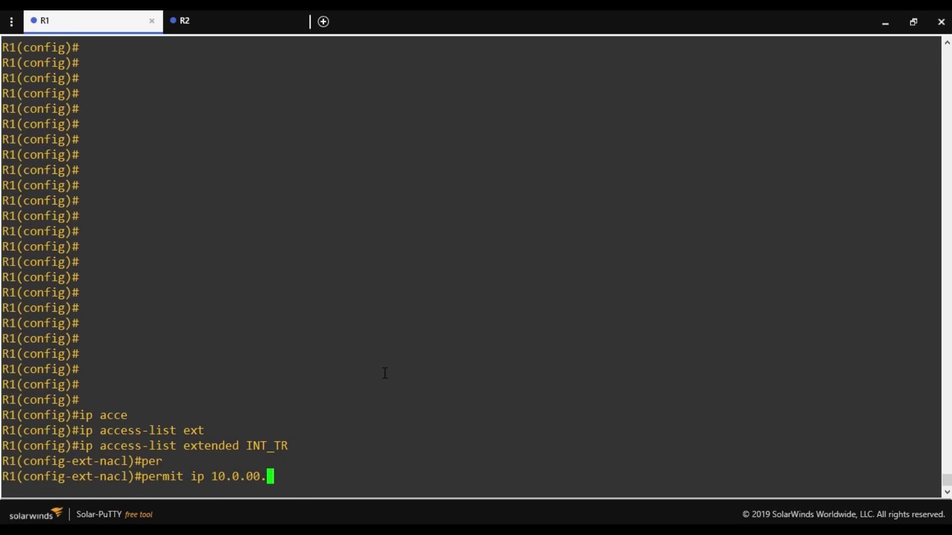
key("BackSpace")
type(".0 0.0.0.")
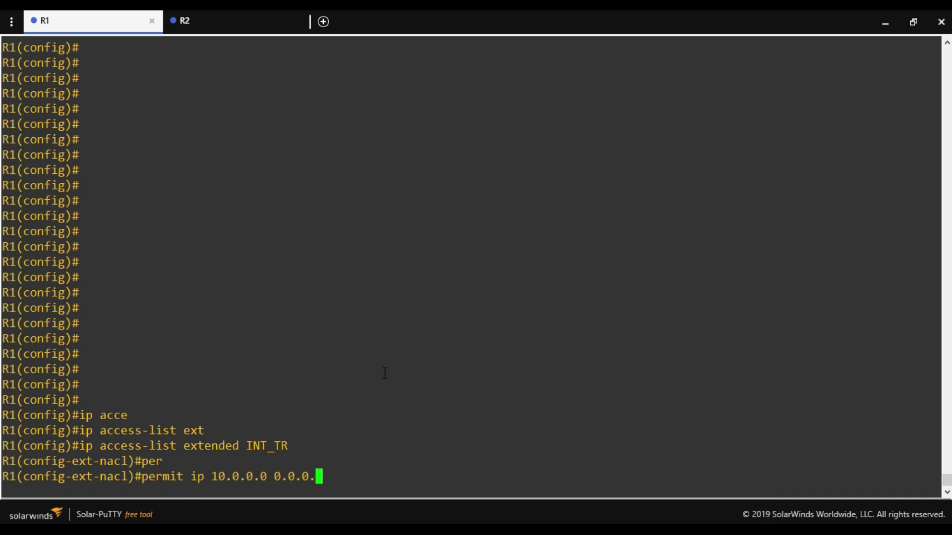
type("255 10.0")
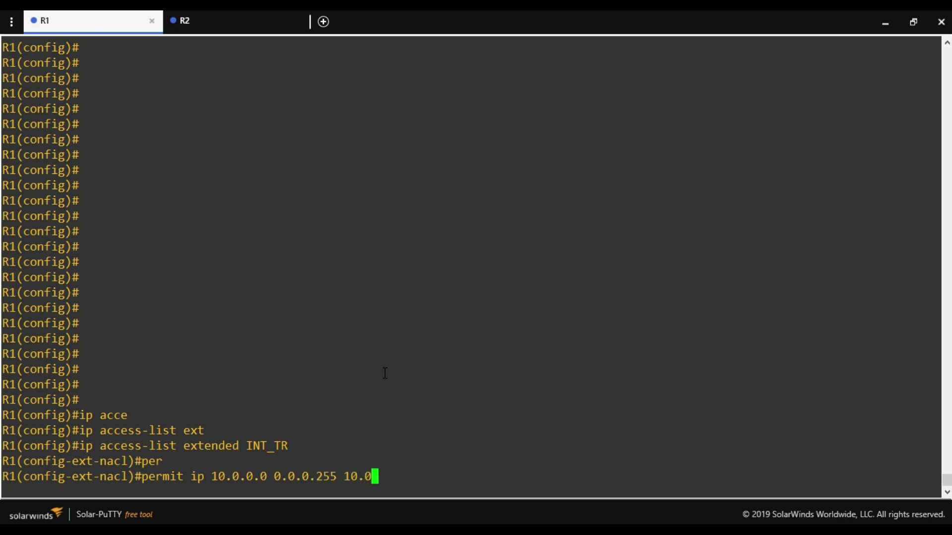
type(".1.0 0.0.0.")
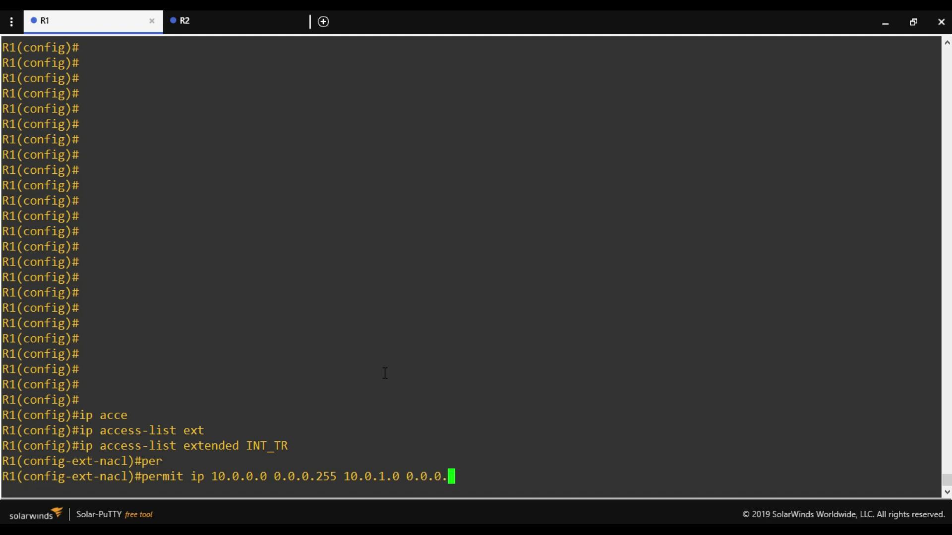
type("255")
key("Return")
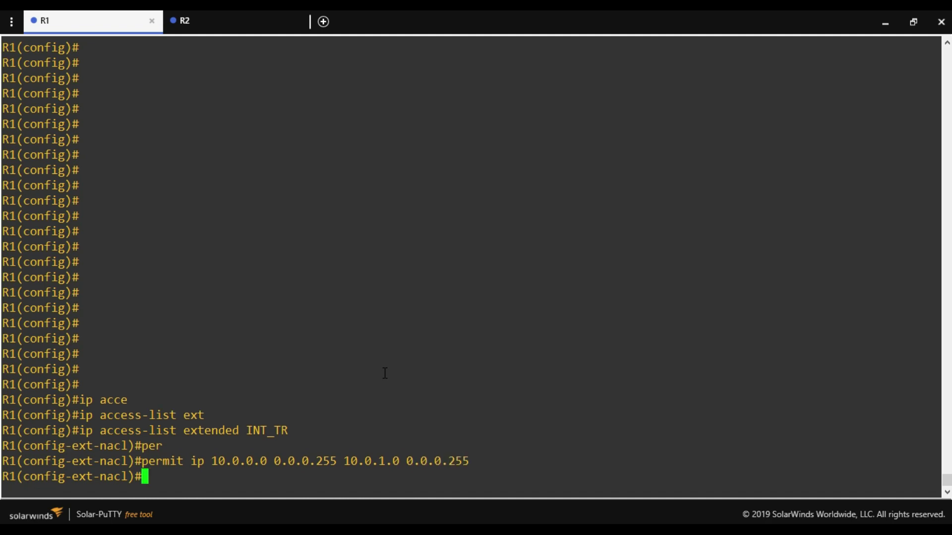
type("exit")
key("Return")
Show R1's command history with 'do sh hi'
type("do sh hi")
key("Tab")
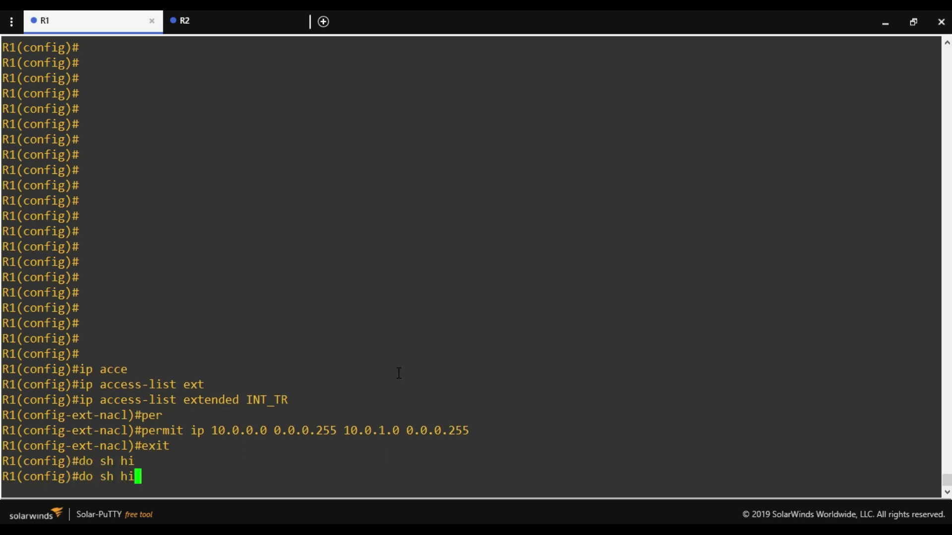
key("Return")
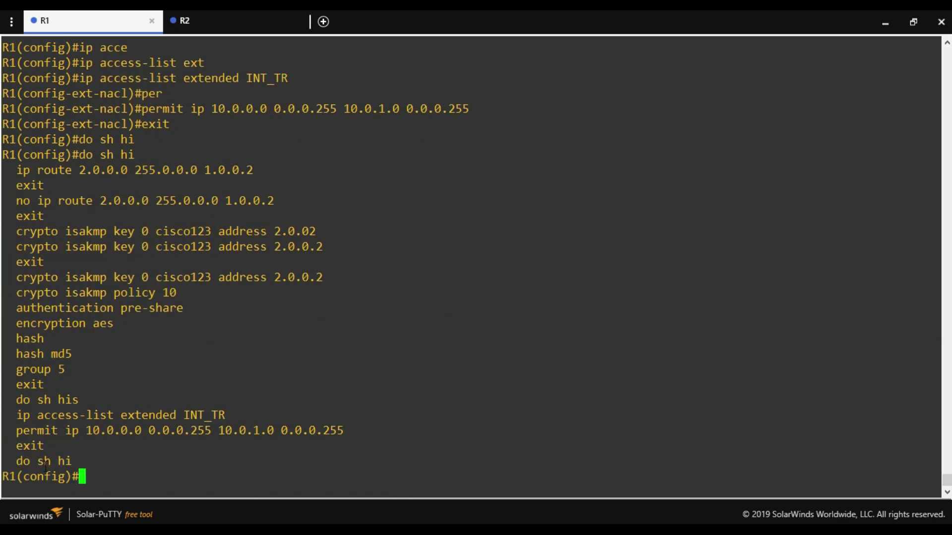
Copy the INT_TR lines from R1's history into Notepad, without the exit line
left_click_drag(57, 446, 10, 416)
key("alt+Tab")
left_click_drag(292, 203, 255, 203)
key("BackSpace")
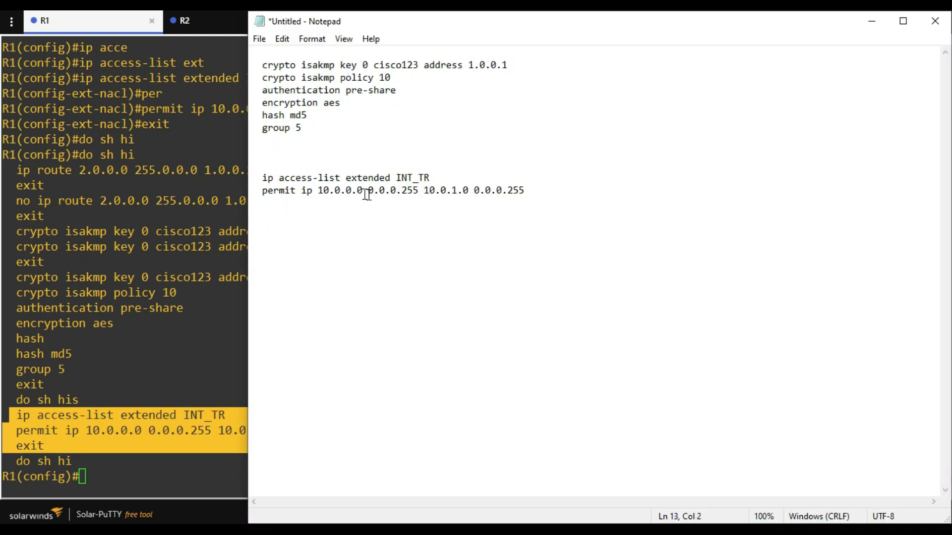
Swap the addresses so the rule permits 10.0.1.0 0.0.0.255 to 10.0.0.0 0.0.0.255
left_click_drag(347, 191, 352, 191)
type("1")
double_click(351, 192)
left_click_drag(456, 191, 446, 192)
key("Right")
key("BackSpace")
type("0")
left_click(483, 228)
Copy both mirrored access-list lines to the clipboard for R2
left_click_drag(529, 197, 233, 173)
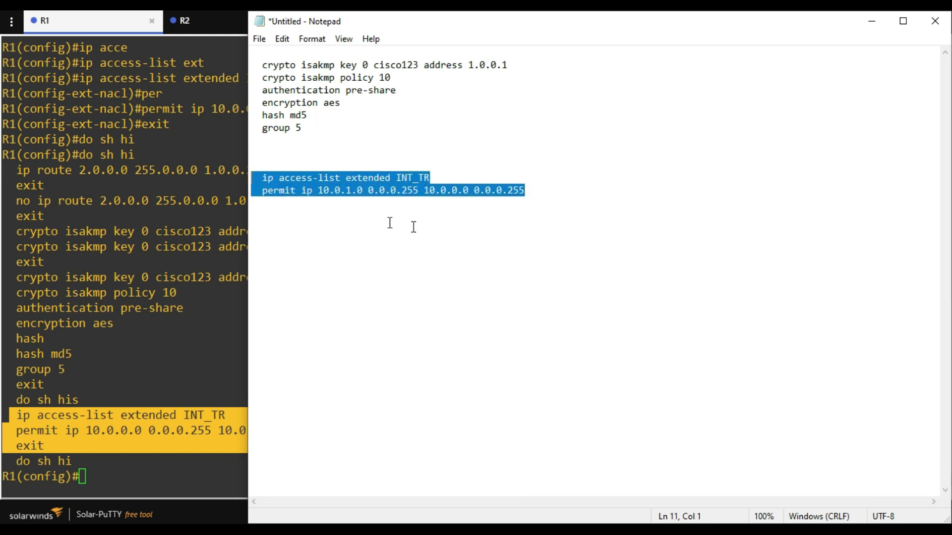
key("ctrl+c")
left_click(202, 19)
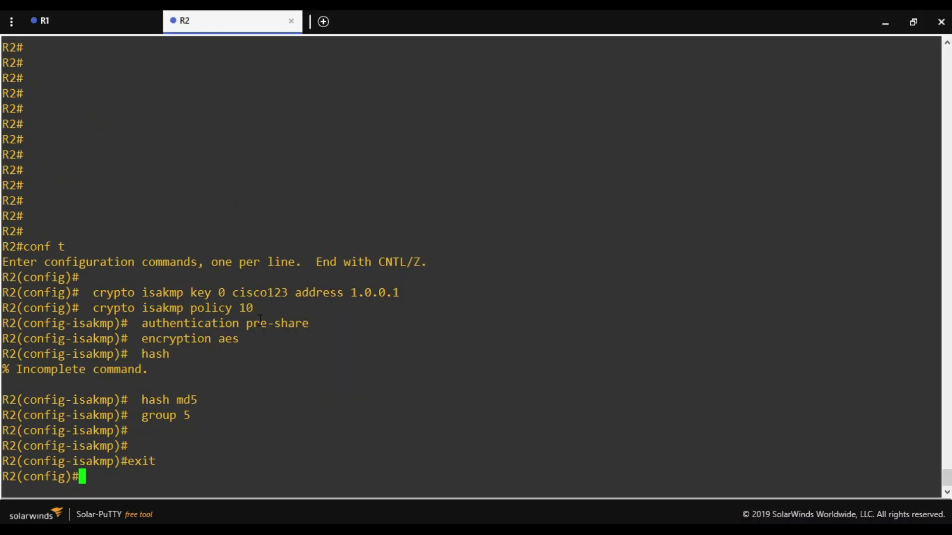
Paste the mirrored INT_TR list (10.0.1.0 to 10.0.0.0) into R2, exit, and go back to R1
key("Return")
key("Return")
key("Return")
right_click(400, 323)
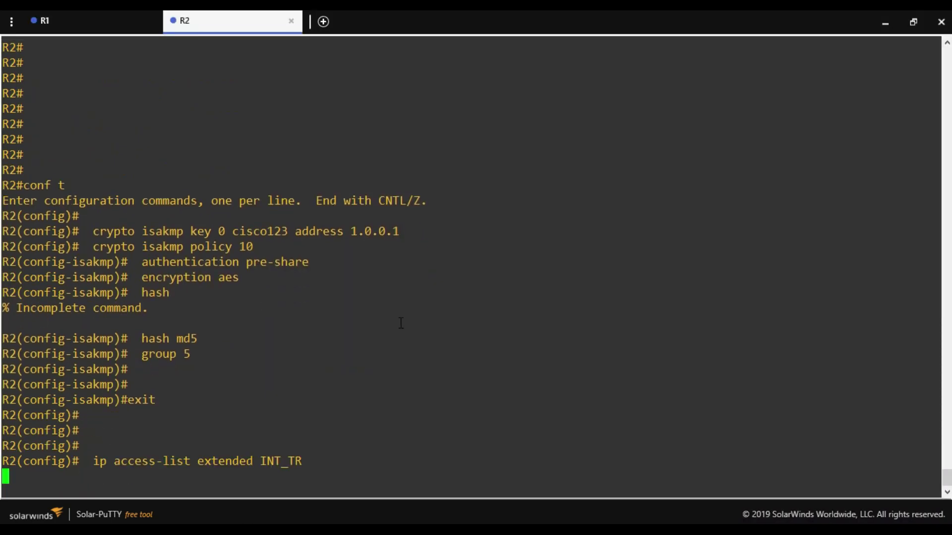
key("Return")
key("Return")
key("Return")
key("Return")
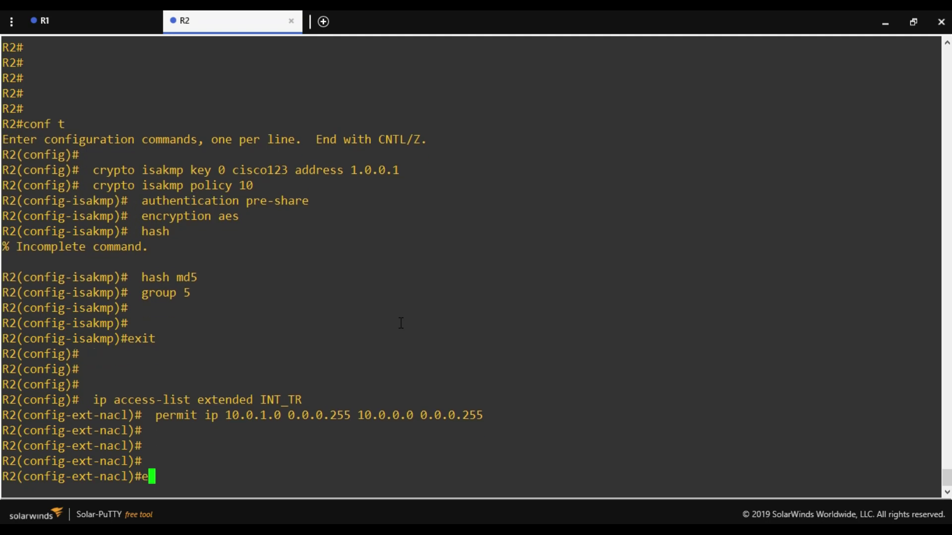
type("exit")
key("Return")
key("ctrl+Tab")
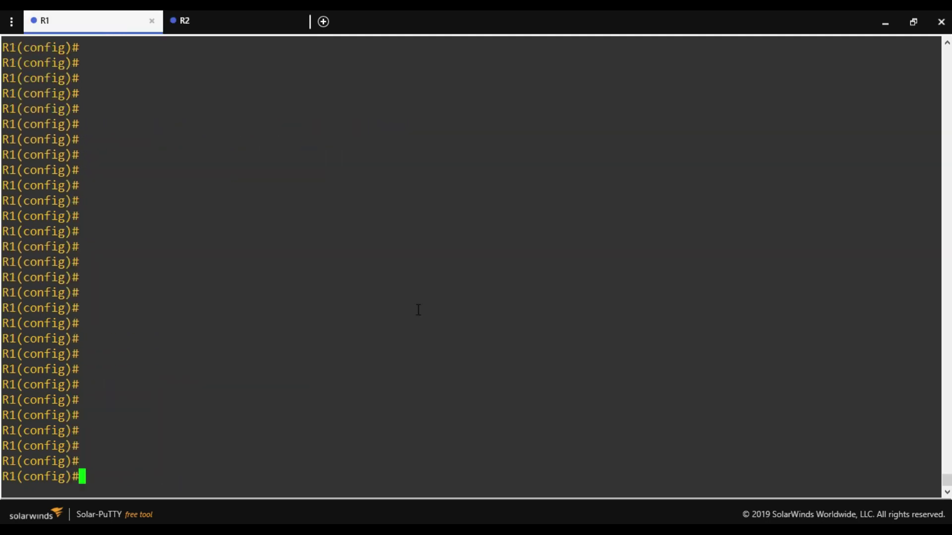
On R1, enter 'crypto ipsec transform-set TR_SET ?' to list the ESP/AH transform options
type("cryp")
key("Tab")
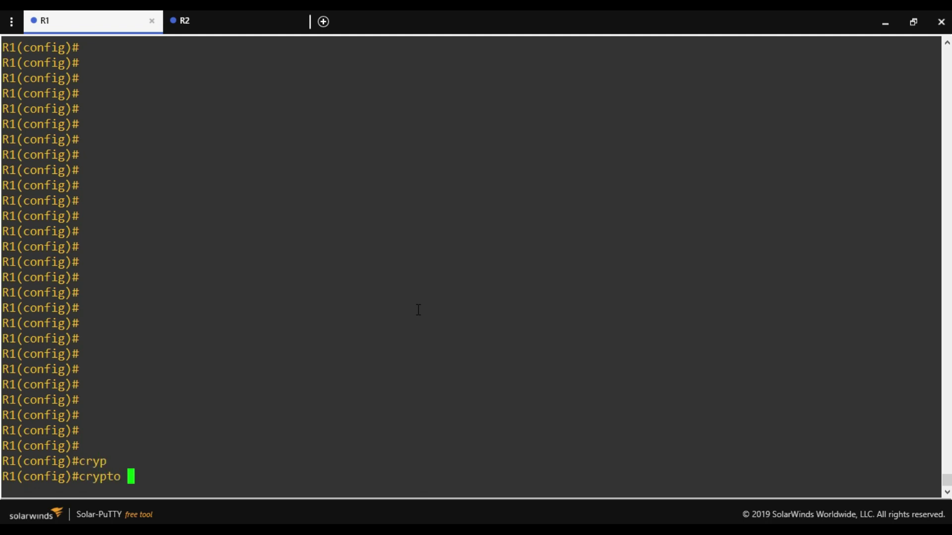
type("ipsec tra")
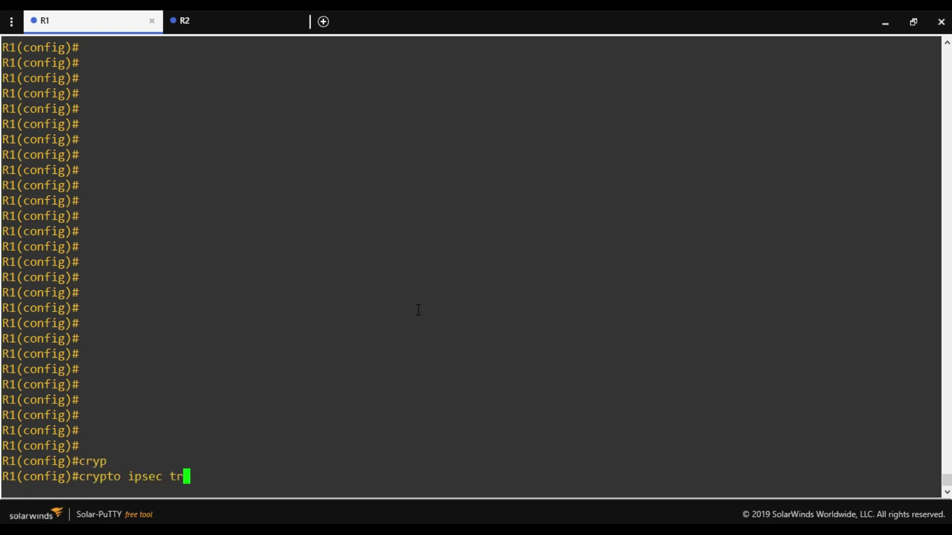
key("Tab")
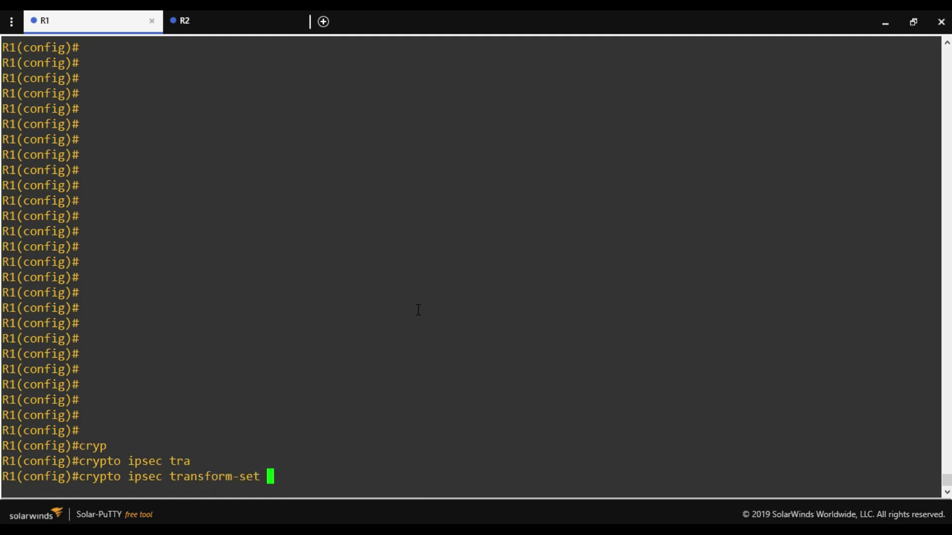
type("TR_SET")
type("?")
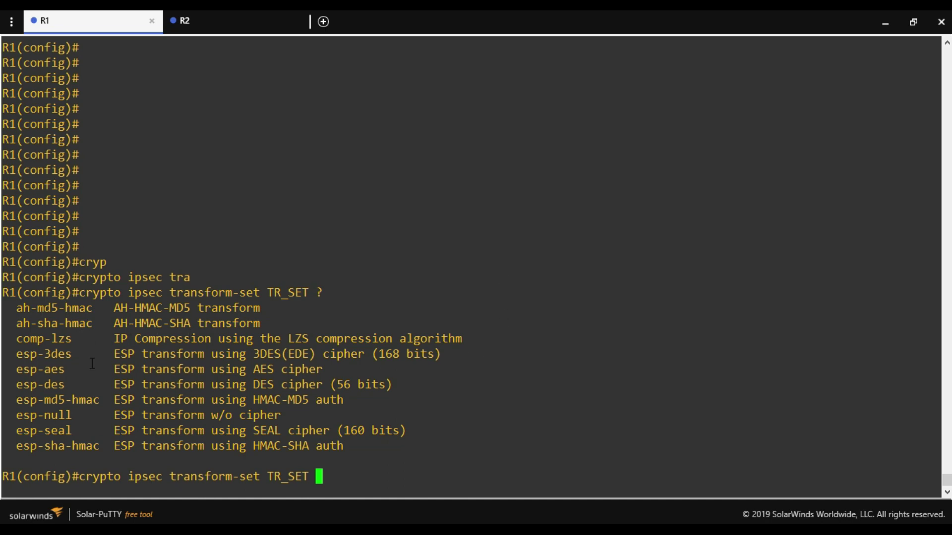
Highlight the AES, esp-md5-hmac, esp-sha-hmac and AH options in the help list
left_click_drag(71, 373, 44, 384)
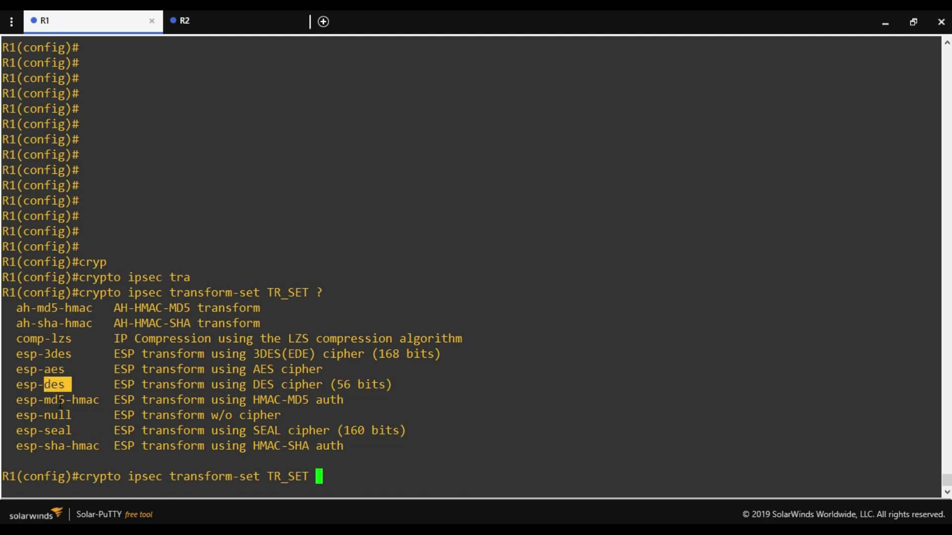
left_click_drag(69, 402, 44, 401)
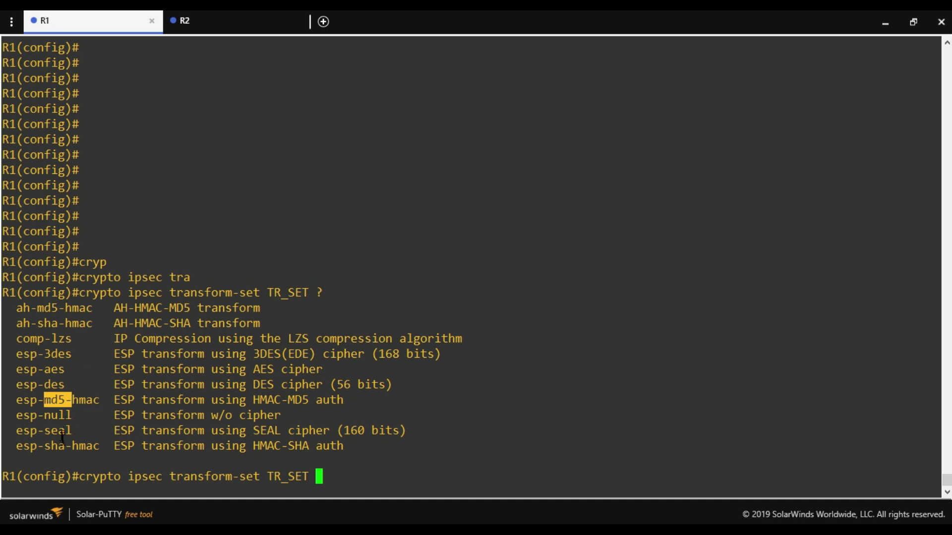
left_click_drag(71, 448, 59, 447)
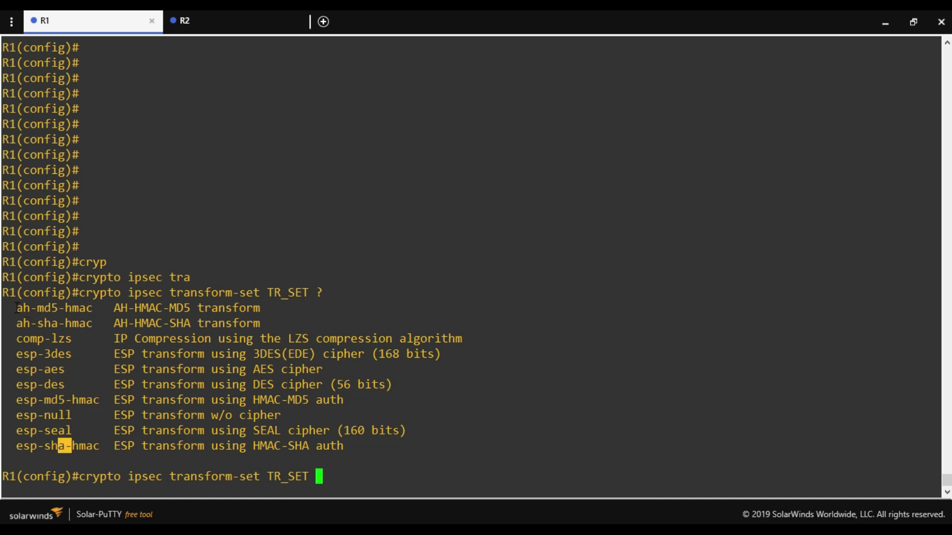
left_click_drag(58, 308, 45, 323)
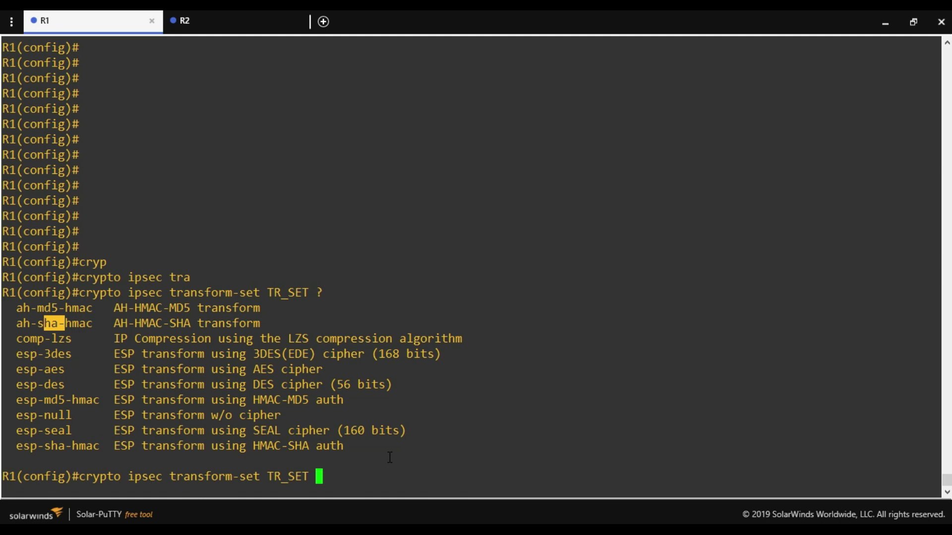
left_click(369, 464)
Finish TR_SET with esp-md5-hmac esp-aes, exit, and show the command history
type("es")
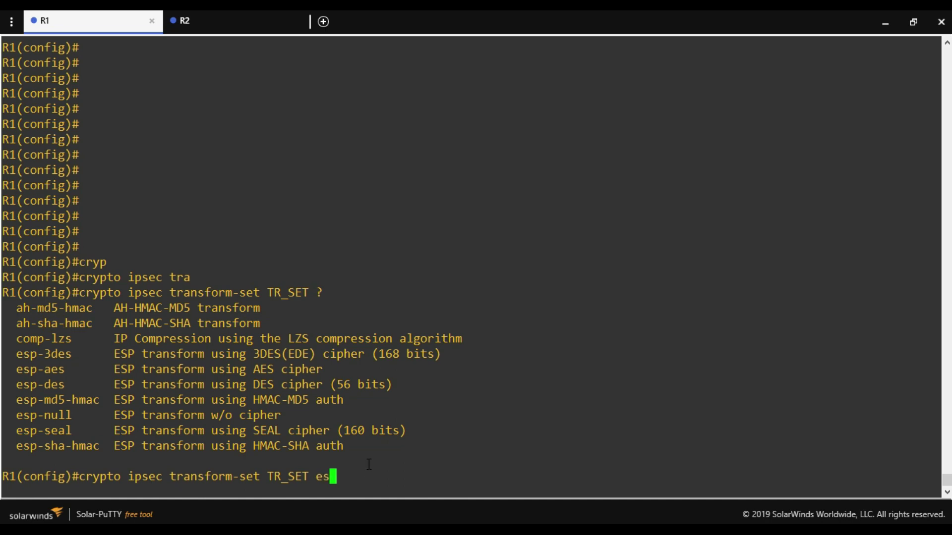
type("p-md5-hmac")
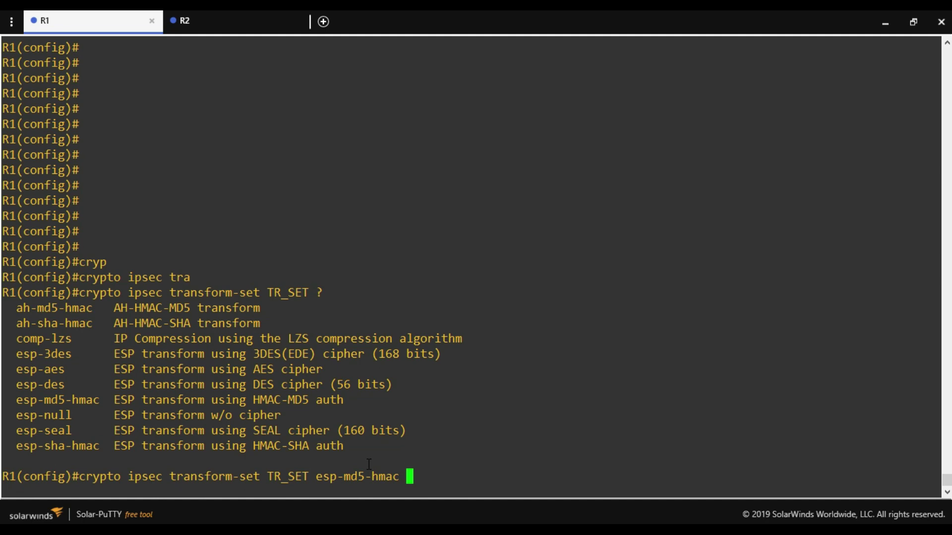
type(" esp-aes")
key("Return")
type("exit")
key("Return")
type("do sh his")
key("Return")
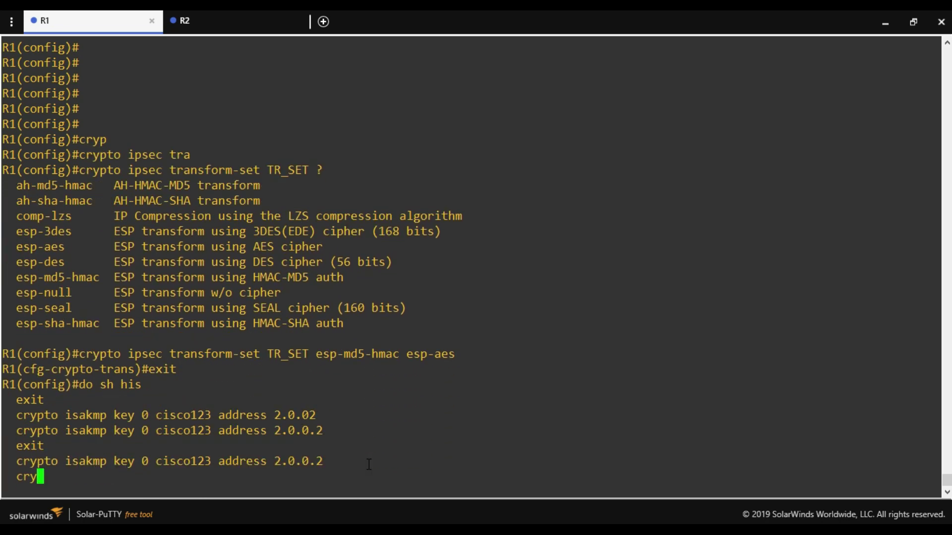
Copy the TR_SET transform-set line from R1's history into the Notepad notes
left_click_drag(394, 431, 20, 431)
key("ctrl+c")
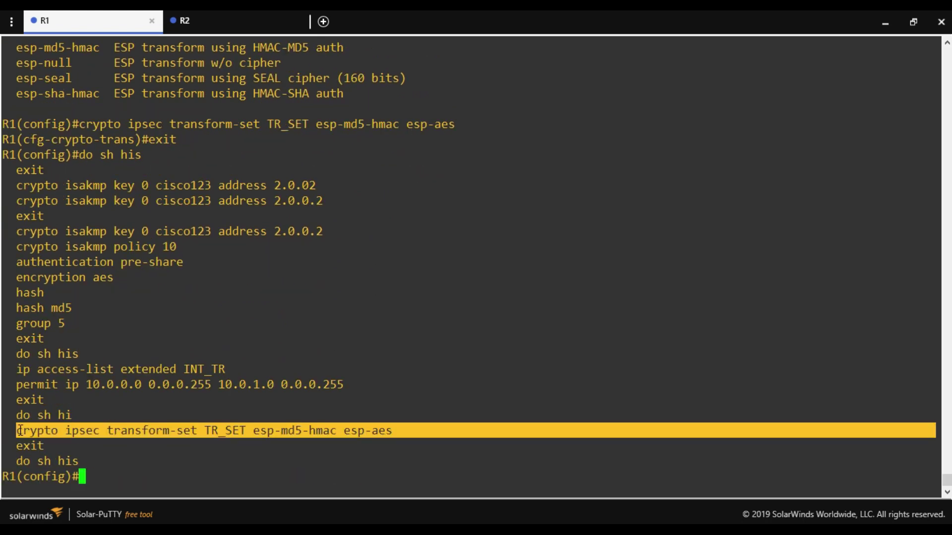
key("alt+Tab")
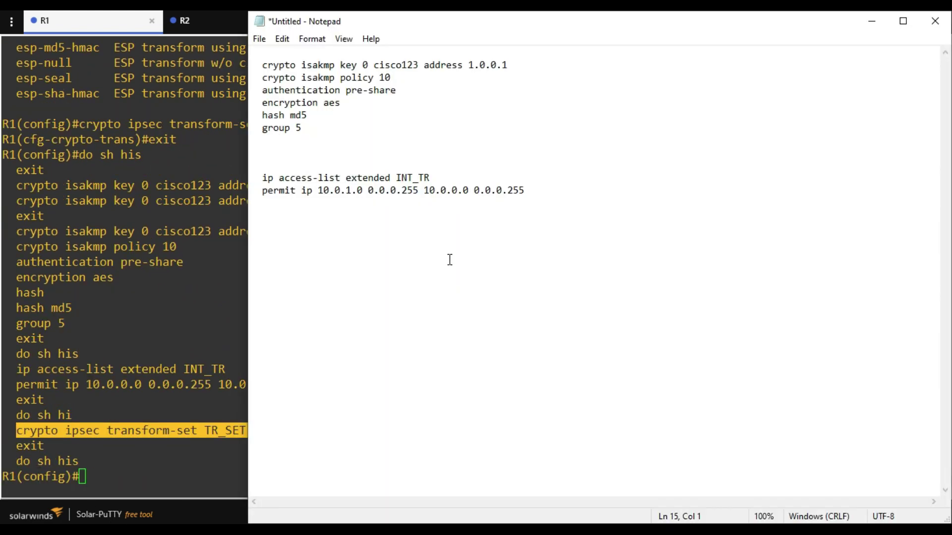
key("ctrl+v")
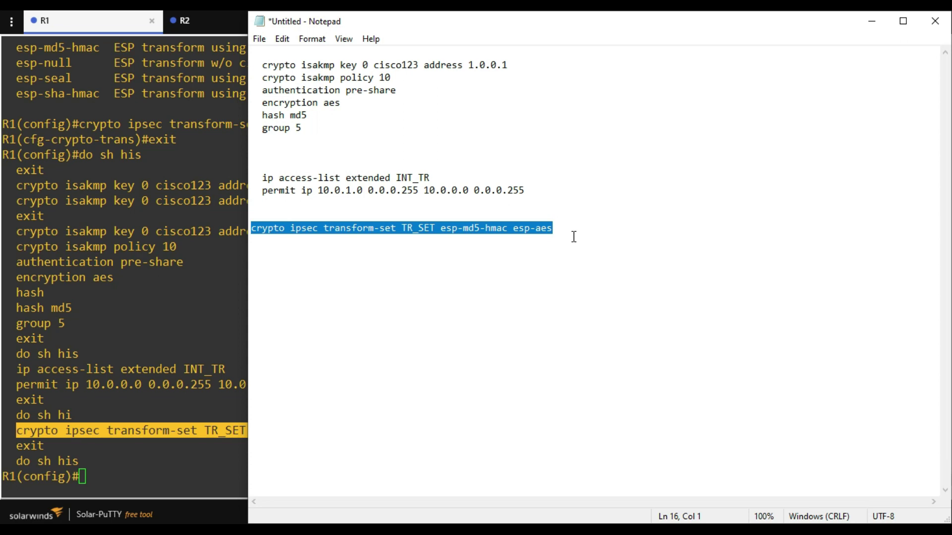
Paste the transform-set TR_SET esp-md5-hmac esp-aes command into R2 and exit
left_click(183, 21)
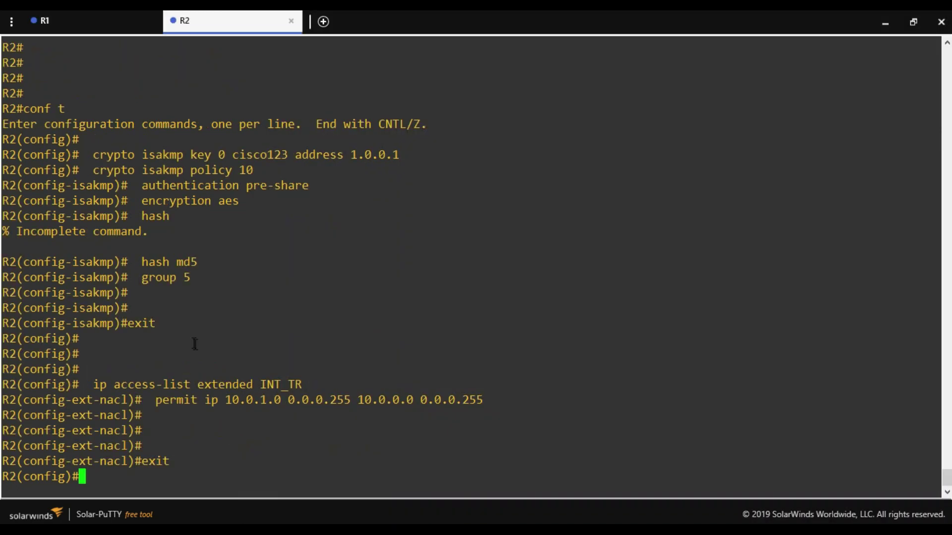
right_click(201, 348)
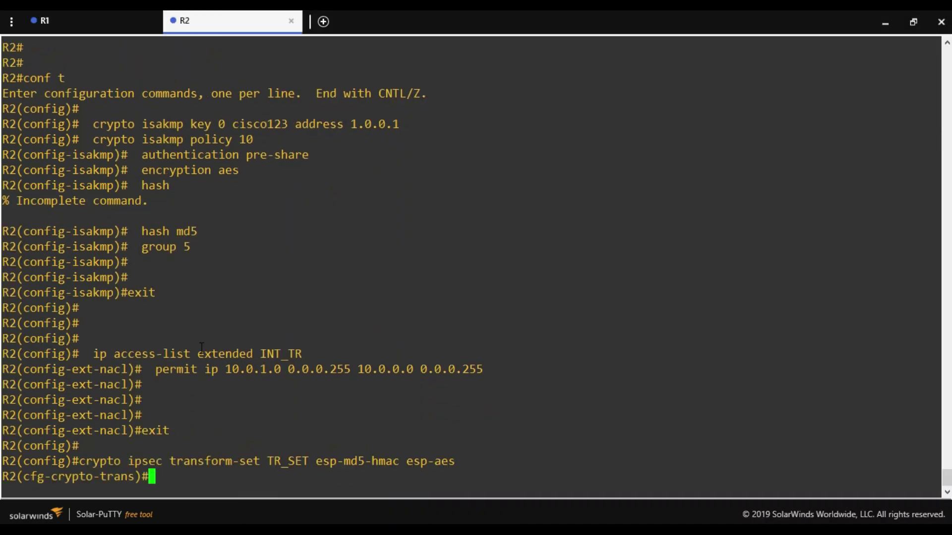
key("Return")
key("Return")
type("exit")
key("Return")
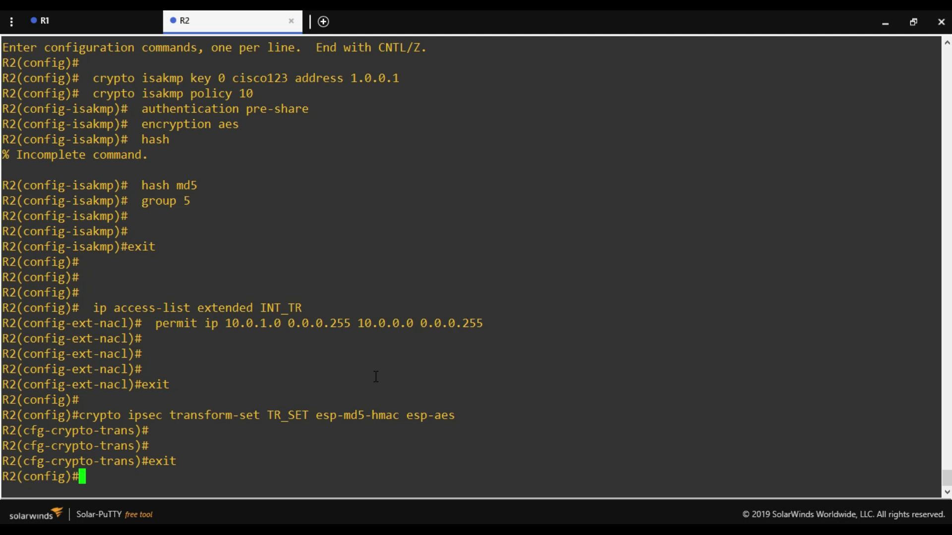
key("Return")
key("Return")
key("Return")
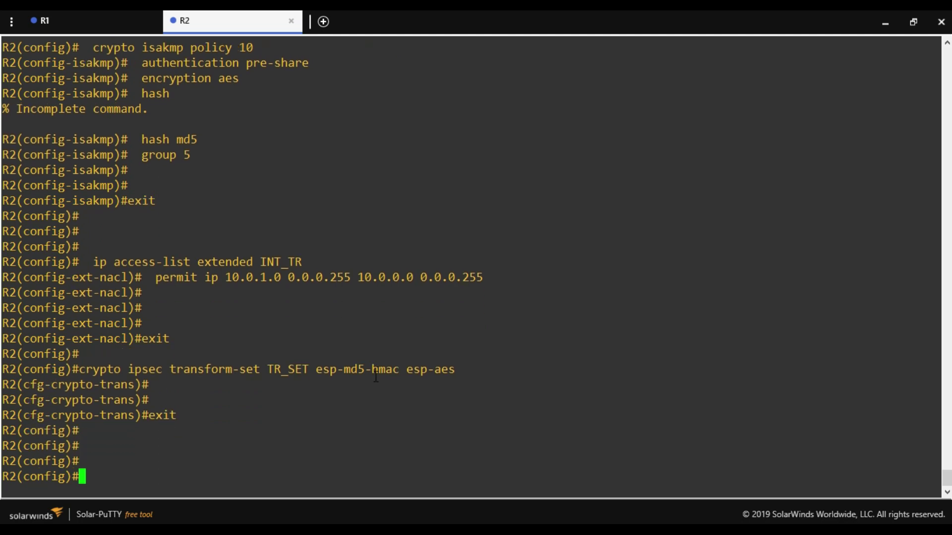
Create crypto map CR_MAP 10 ipsec-isakmp on R2
type("cryp")
key("Tab")
type("mp")
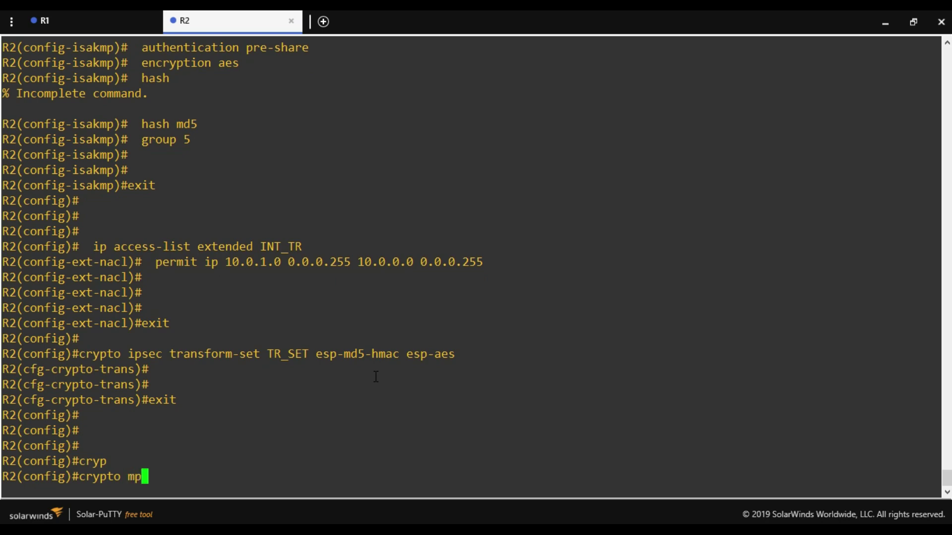
key("BackSpace")
type("ap CR_MAP ")
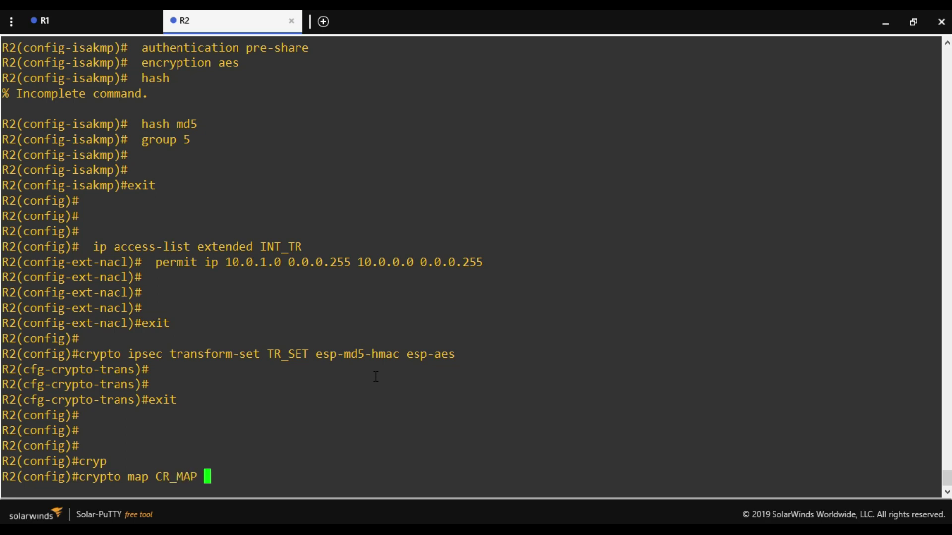
type("10 ipsec-isa")
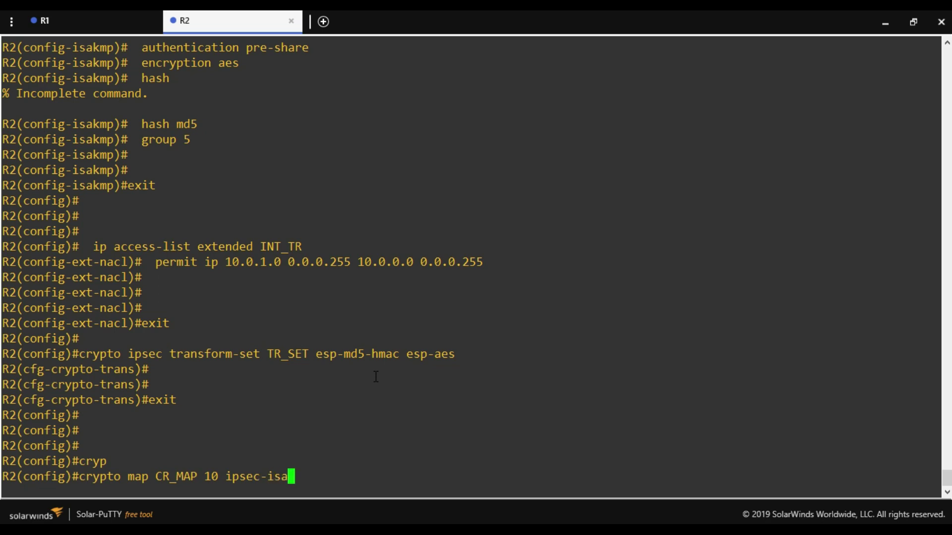
key("Tab")
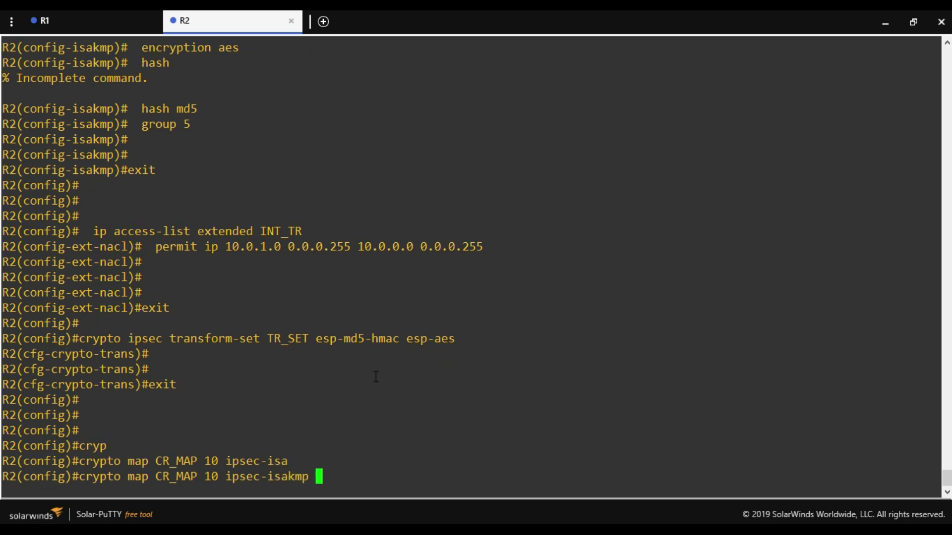
key("Return")
Make CR_MAP match address INT_TR
type("match add")
key("Tab")
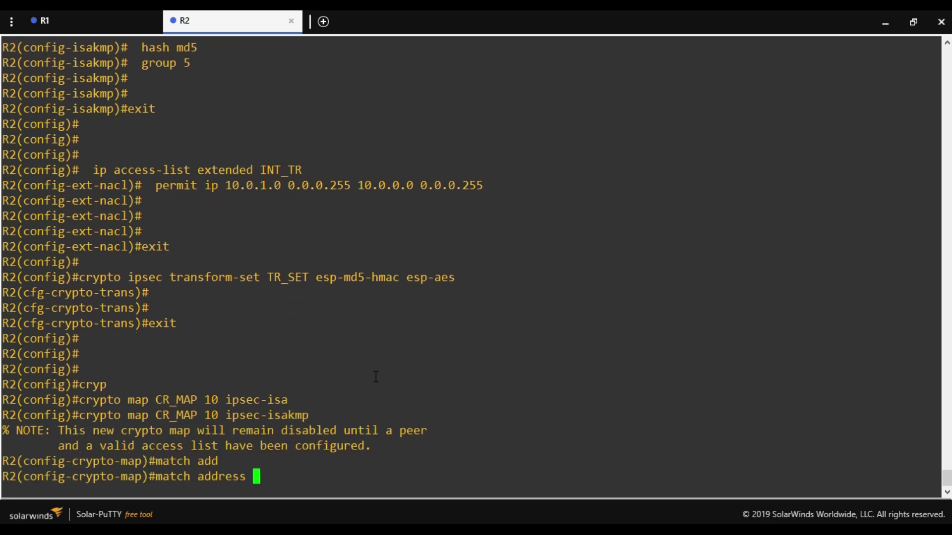
type("INT_TR")
key("Return")
Set CR_MAP's transform set to TR_SET and its peer to 1.0.0.1
type("set")
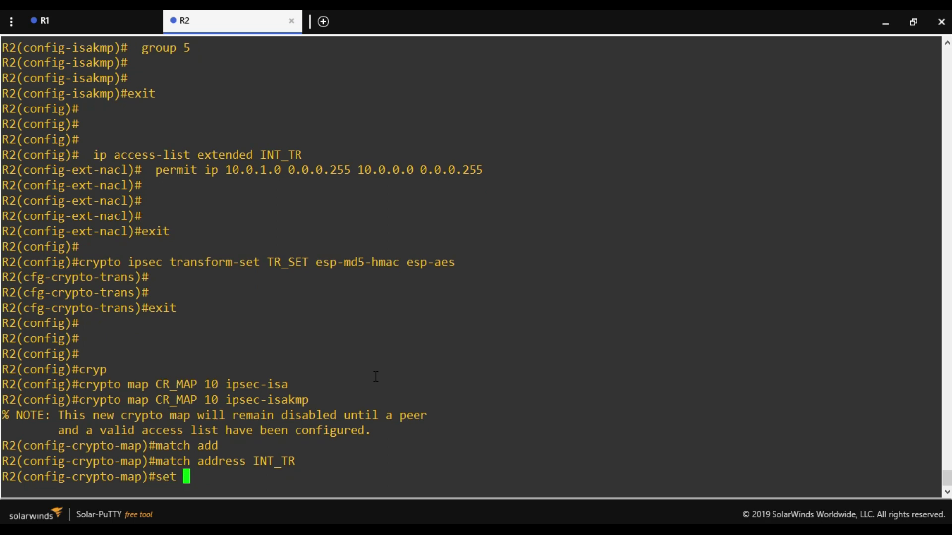
key("Tab")
type("tr")
key("Tab")
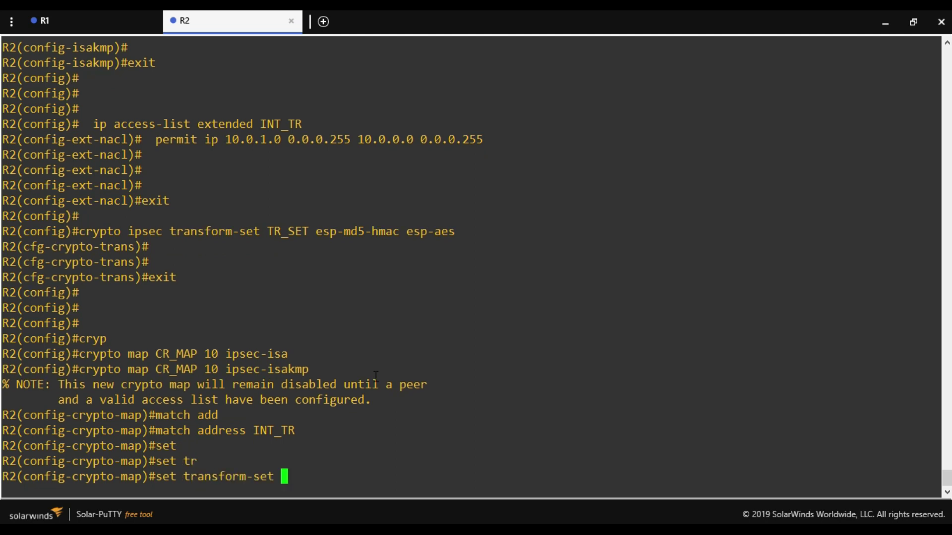
type("TR_SET")
key("Return")
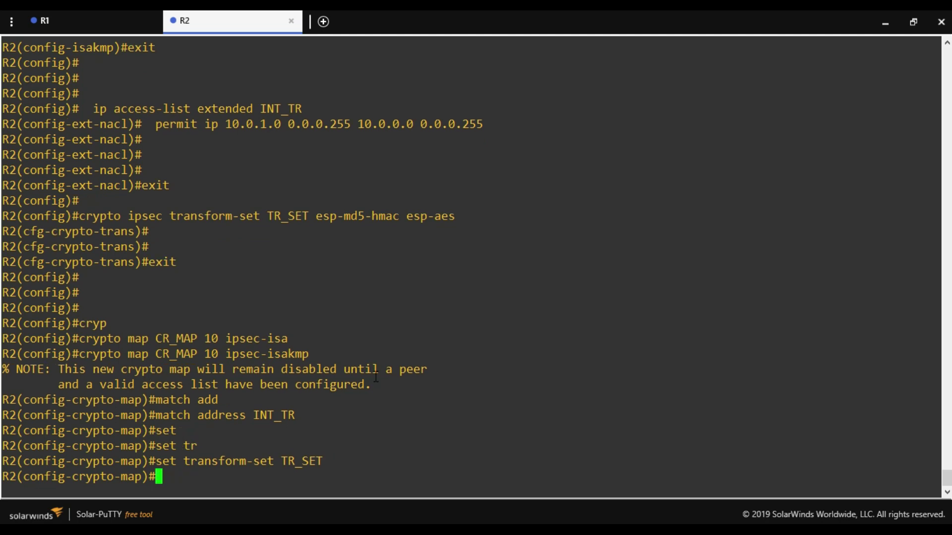
type("set peer")
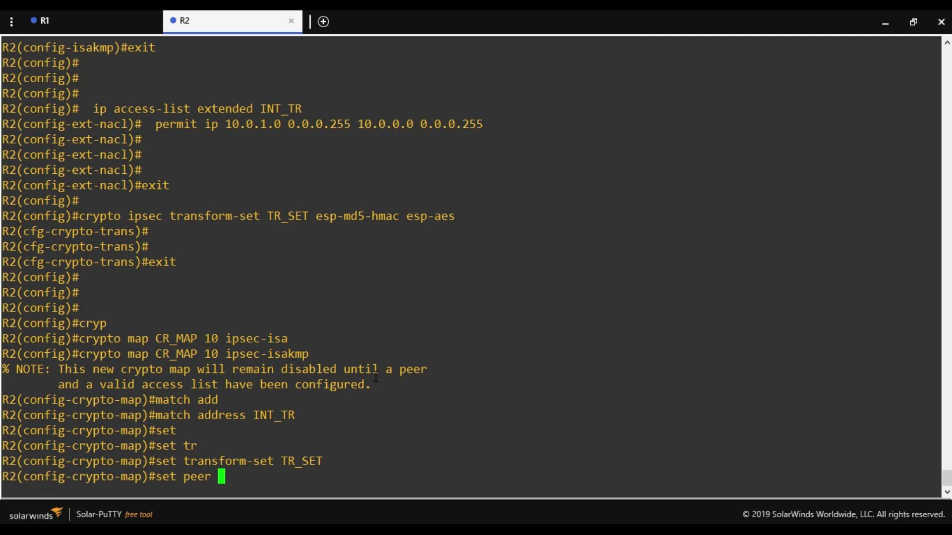
type(" 1.0.0.1")
key("Return")
Exit the map, show R2's history, and copy the crypto map lines into Notepad
type("exit")
key("Return")
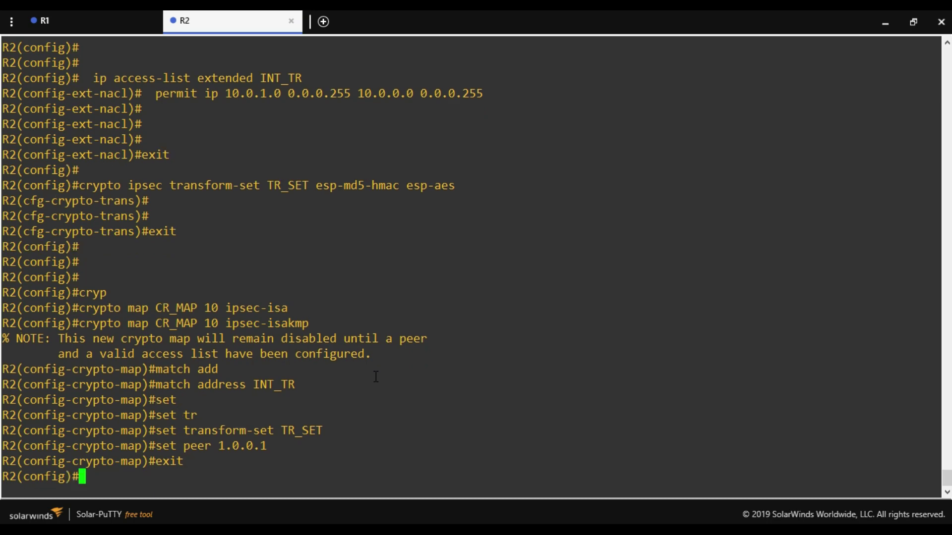
key("Return")
type("do sh hi")
key("Return")
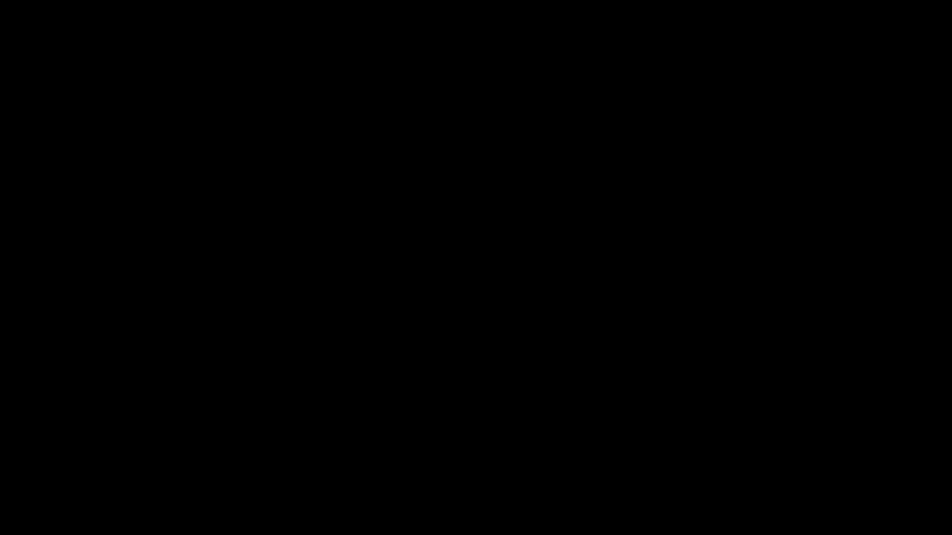
left_click_drag(129, 435, 7, 379)
key("ctrl+c")
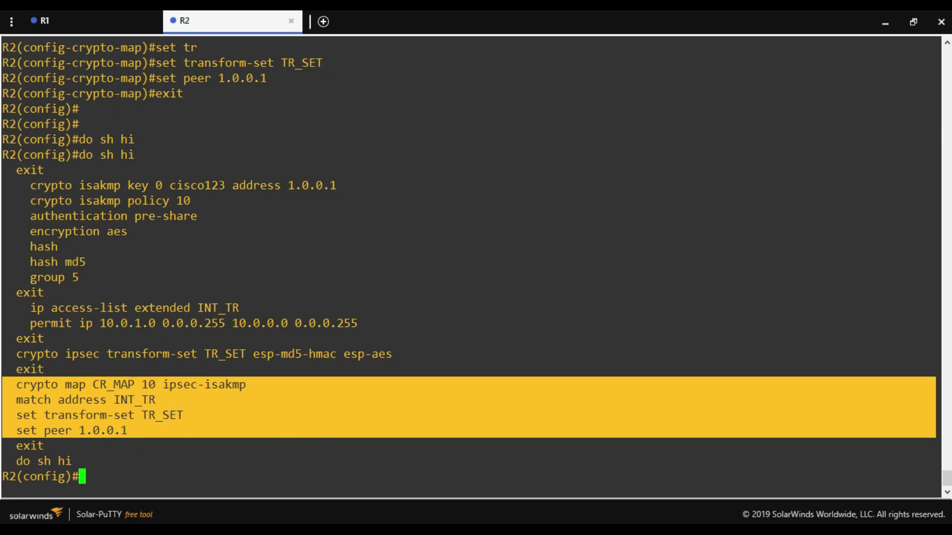
left_click(177, 478)
left_click(417, 294)
Paste the CR_MAP block into the notes, change its peer to 2.0.0.2, and select the four lines
key("Return")
key("Return")
key("Return")
key("ctrl+v")
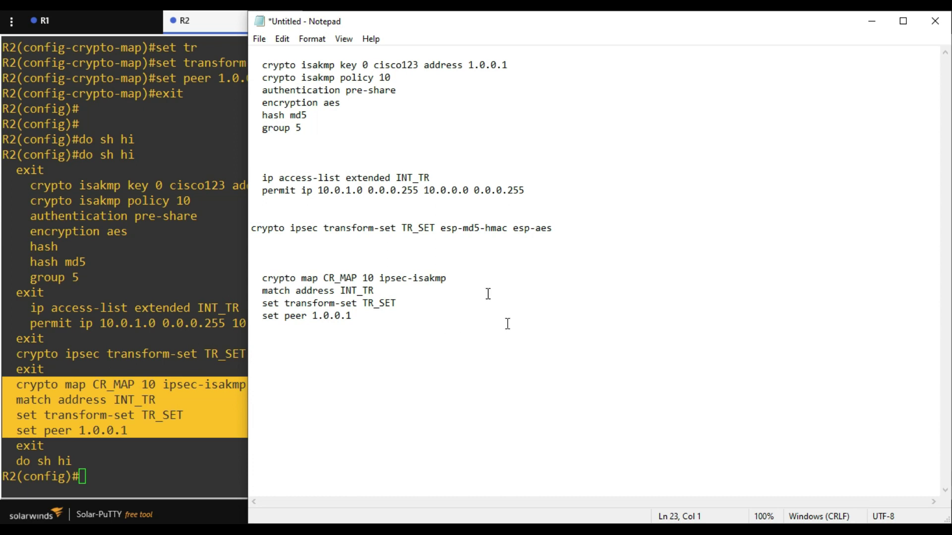
key("BackSpace")
key("BackSpace")
key("BackSpace")
key("BackSpace")
key("BackSpace")
key("BackSpace")
key("BackSpace")
key("BackSpace")
type("2.0.0.2")
left_click_drag(352, 316, 236, 274)
key("ctrl+c")
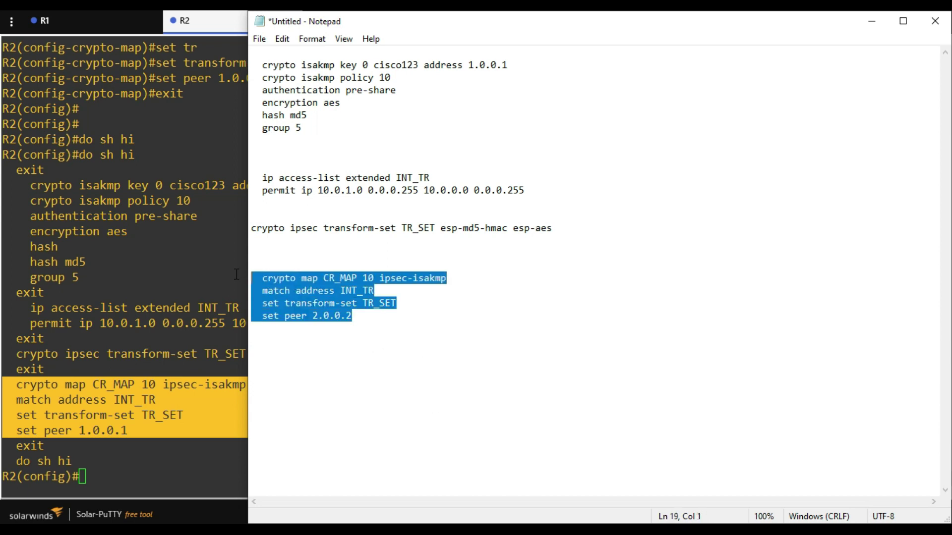
Paste the CR_MAP 10 block with peer 2.0.0.2 into R1 and exit the map
left_click(72, 24)
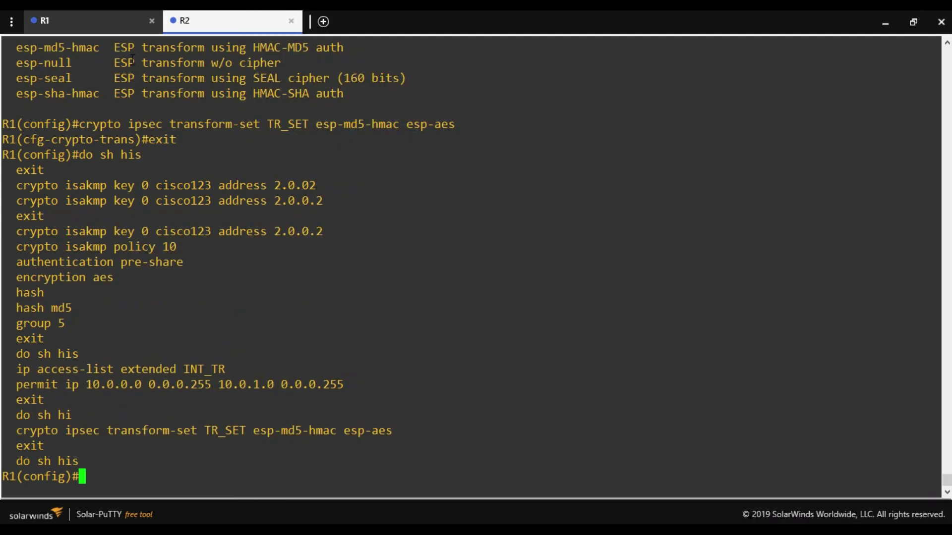
right_click(227, 379)
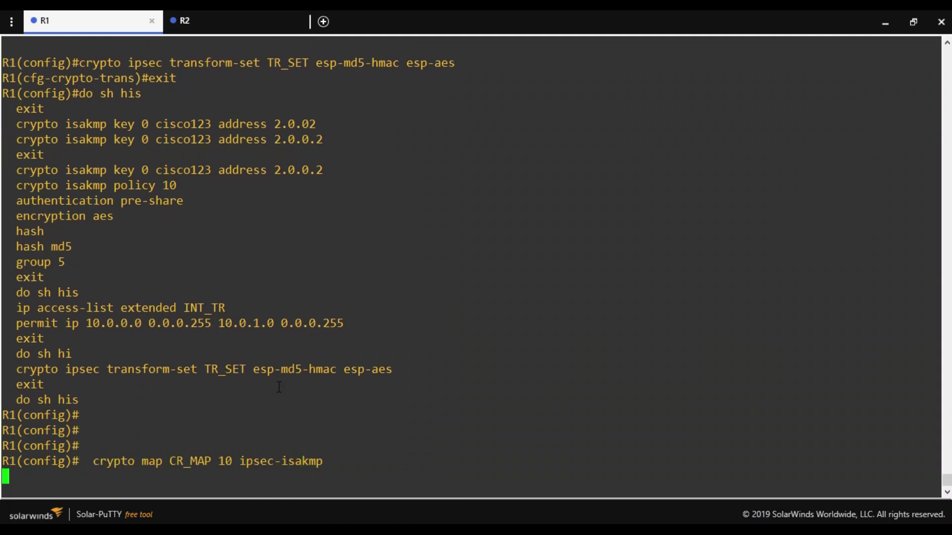
key("Return")
key("Return")
type("exit")
key("Return")
key("Return")
key("Return")
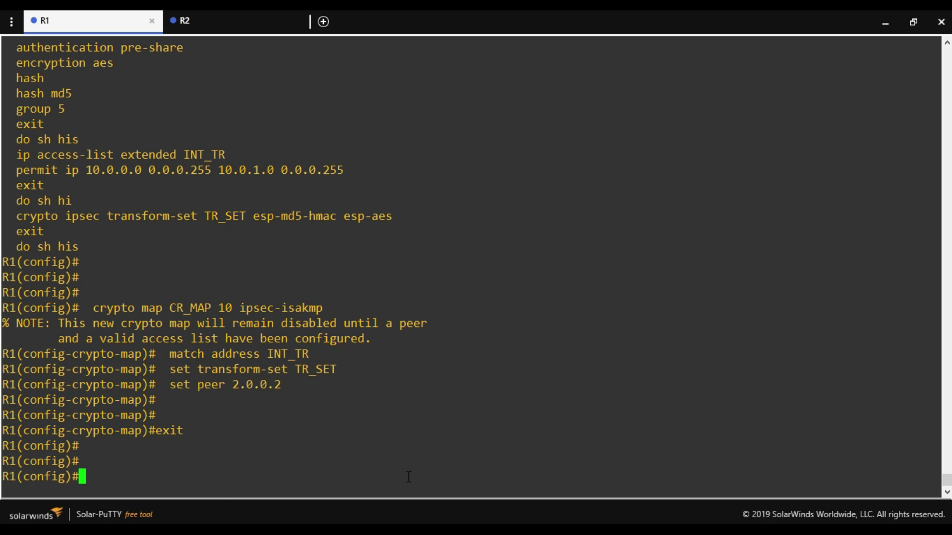
Leave configuration mode and list R1's interfaces with 'sh ip int br'
type("exit")
key("Return")
type("sh ip int br")
key("Return")
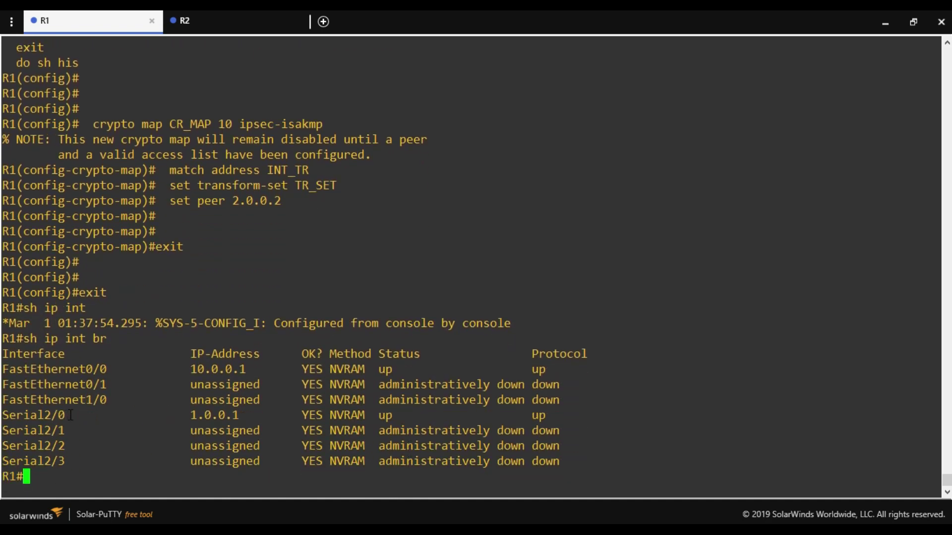
Note the Serial2/0 interface and enter global configuration on R1
double_click(10, 411)
left_click(110, 410)
type("conf nt")
key("BackSpace")
key("BackSpace")
key("BackSpace")
type("t")
key("Return")
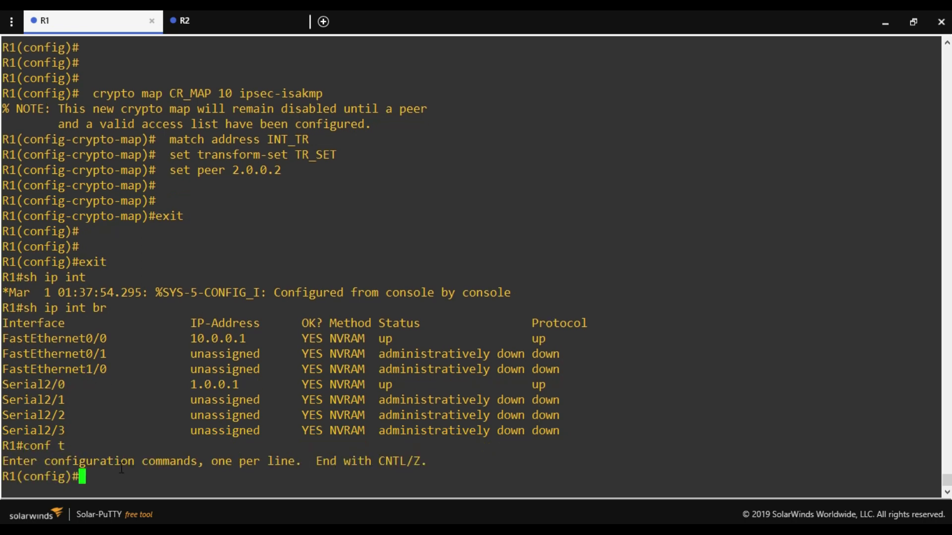
Apply crypto map CR_MAP to interface Serial2/0
type("int s2/0")
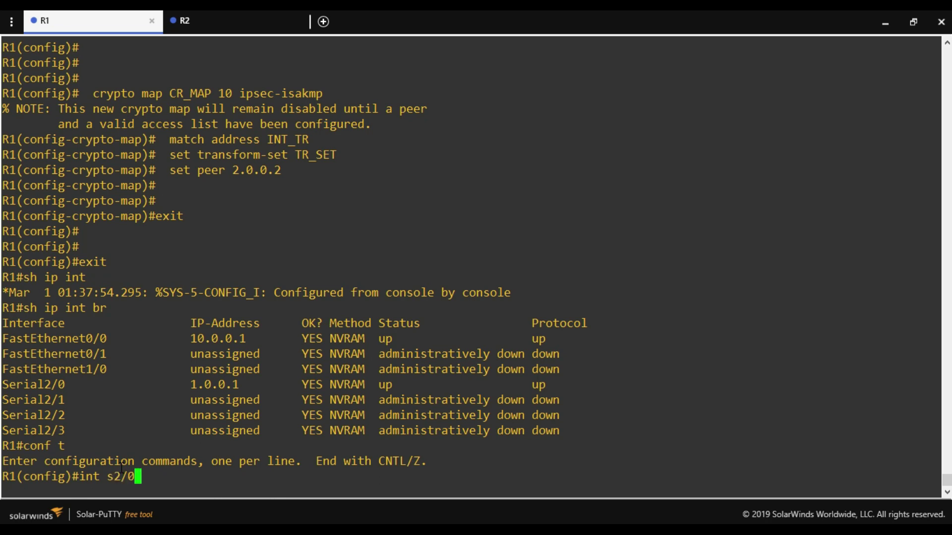
key("Return")
type("cryp")
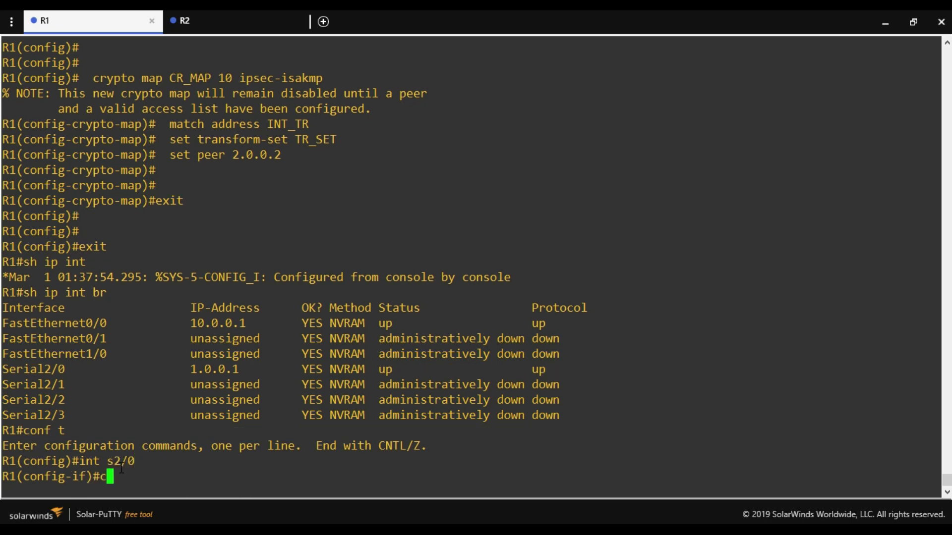
key("Tab")
type("map")
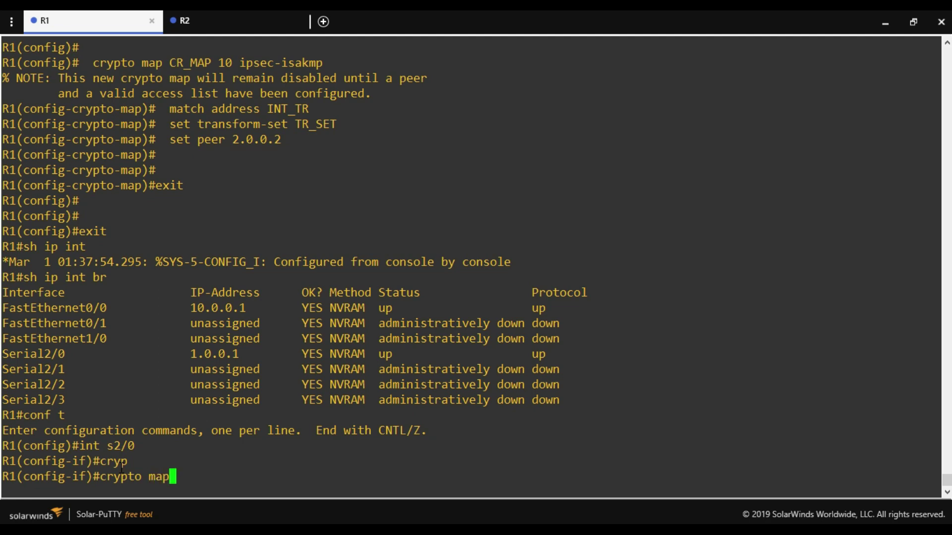
key("Tab")
type("CR_MAP")
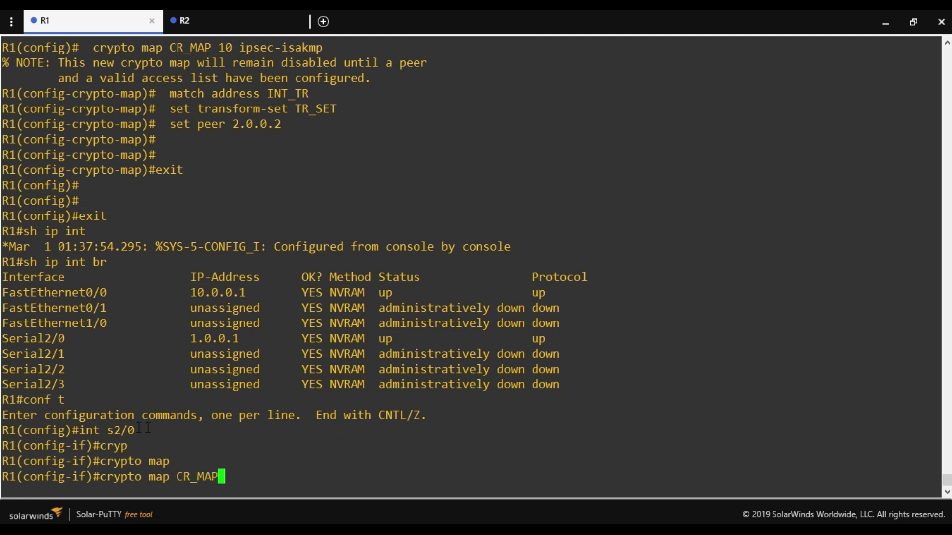
key("Return")
Exit R1 to the privileged prompt and bring R2's console to the front
key("Return")
type("exit")
key("Return")
type("exit")
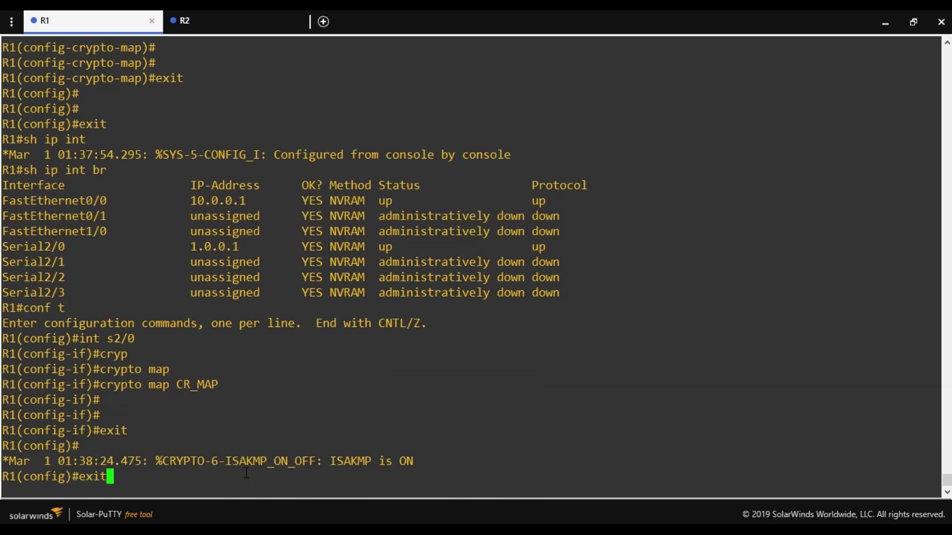
key("Return")
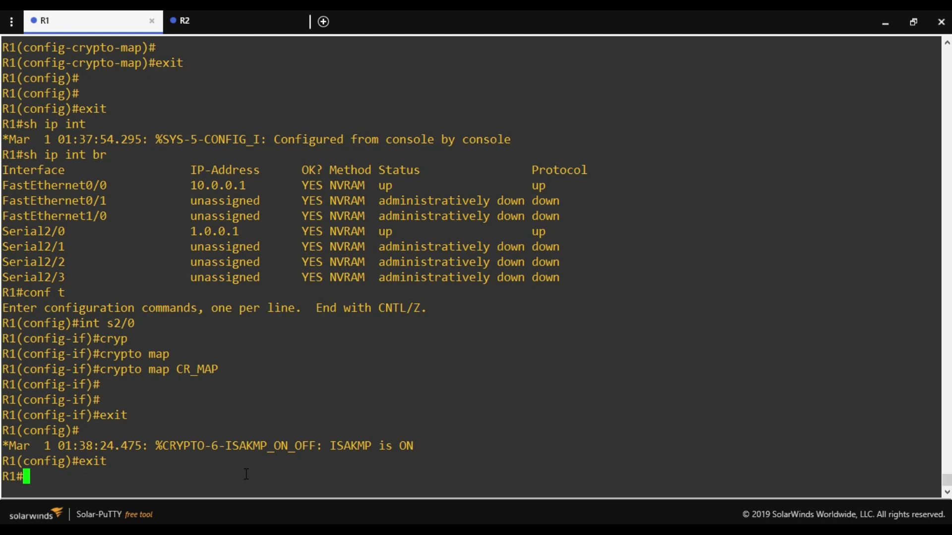
key("ctrl+Tab")
key("Return")
key("Return")
key("Return")
Leave R2's configuration mode and list its interfaces with sh ip int br
type("exit")
key("Return")
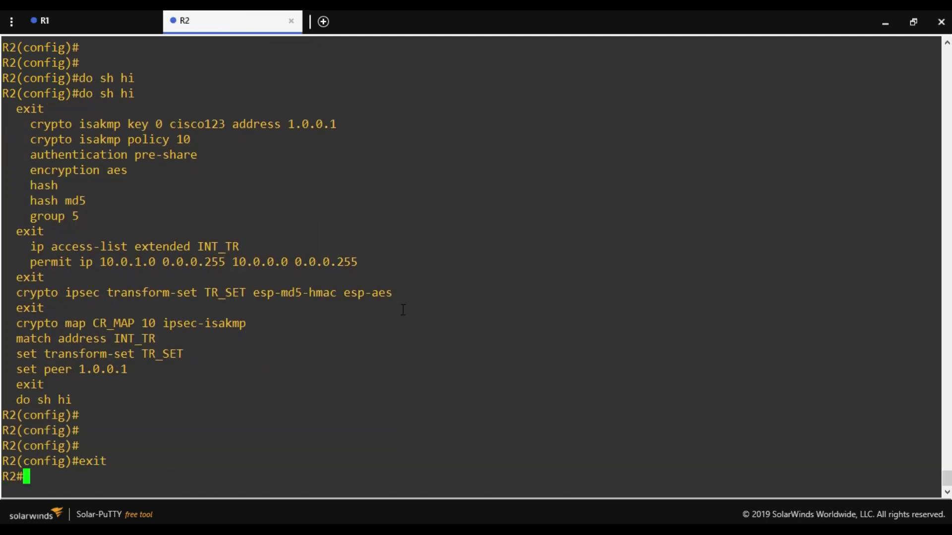
type("sh ip intr b")
key("BackSpace")
key("BackSpace")
key("BackSpace")
type("br")
key("Return")
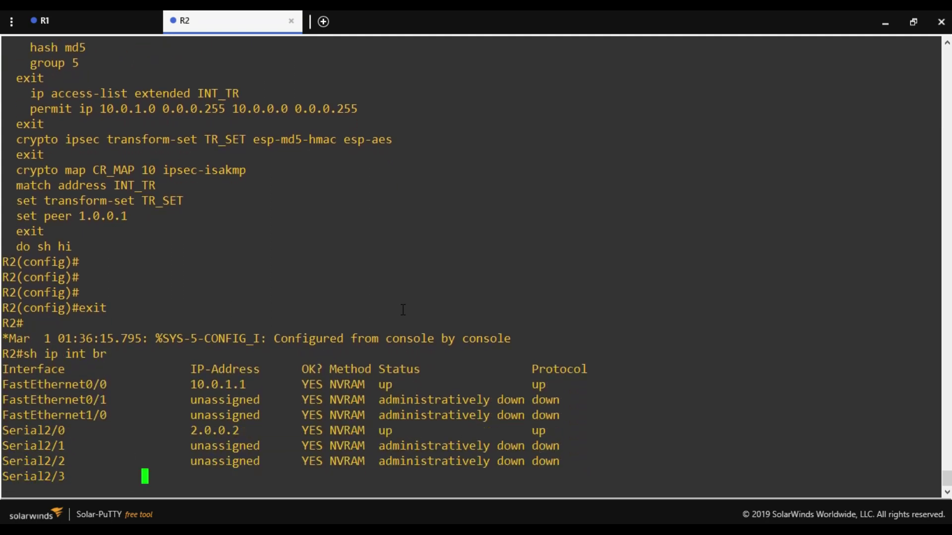
key("Return")
key("Return")
Apply crypto map CR_MAP to R2's Serial2/0 interface
type("cof t")
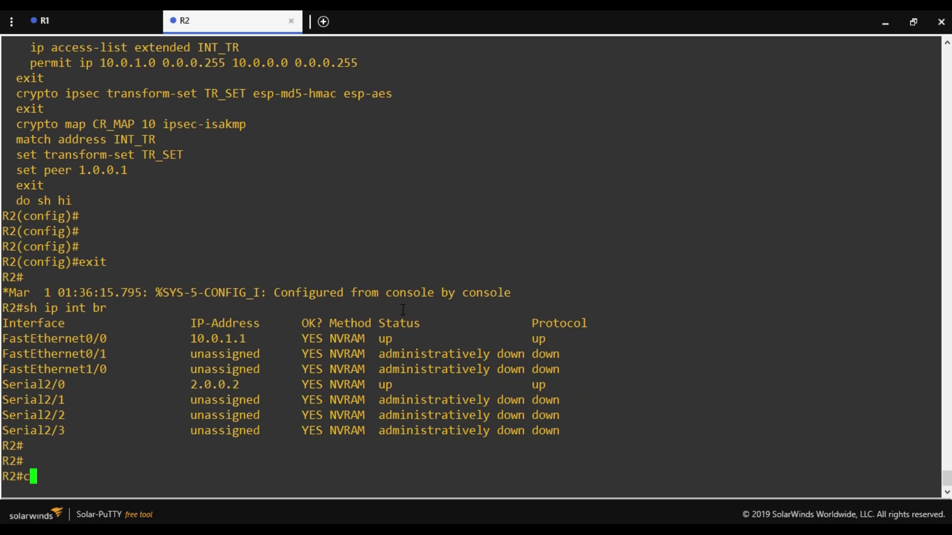
key("Return")
type("conf t")
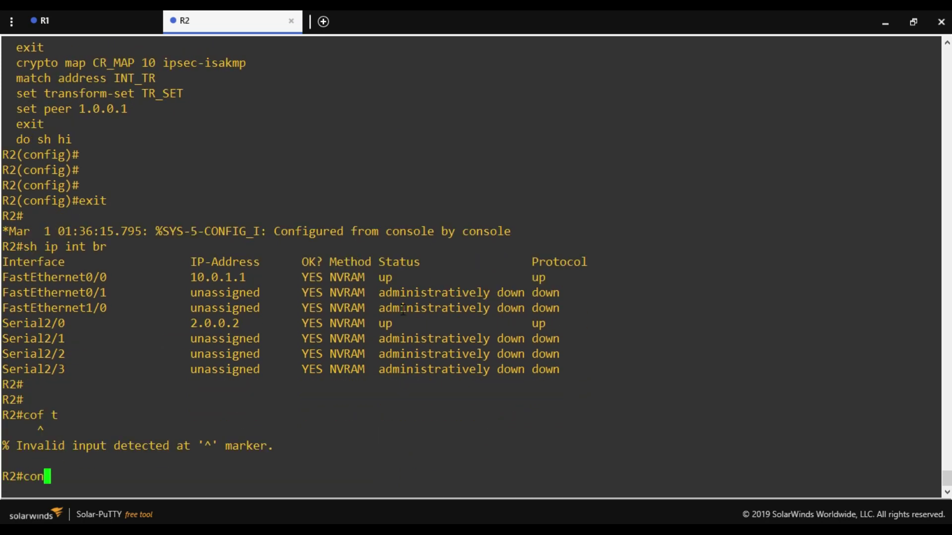
key("Return")
type("int")
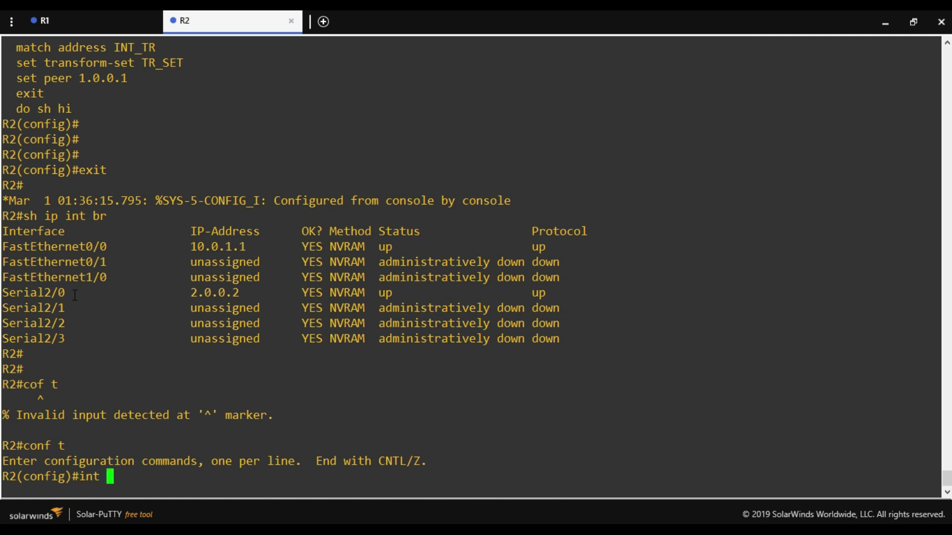
left_click_drag(73, 292, 7, 289)
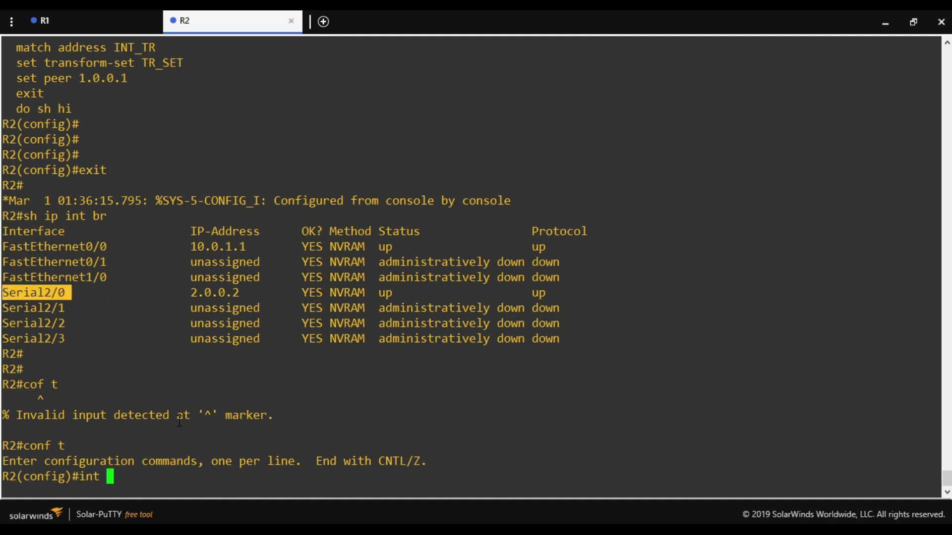
left_click(175, 462)
type("s2/0")
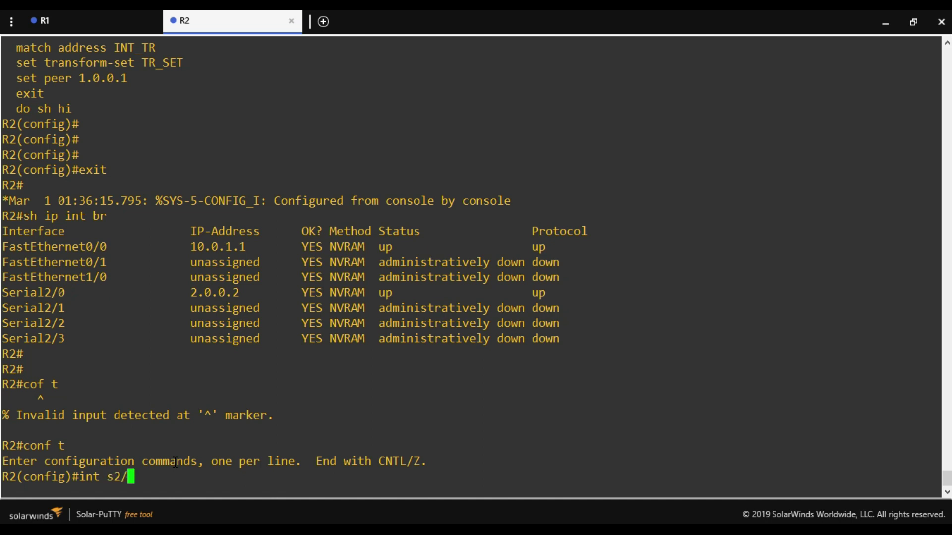
key("Return")
type("cry")
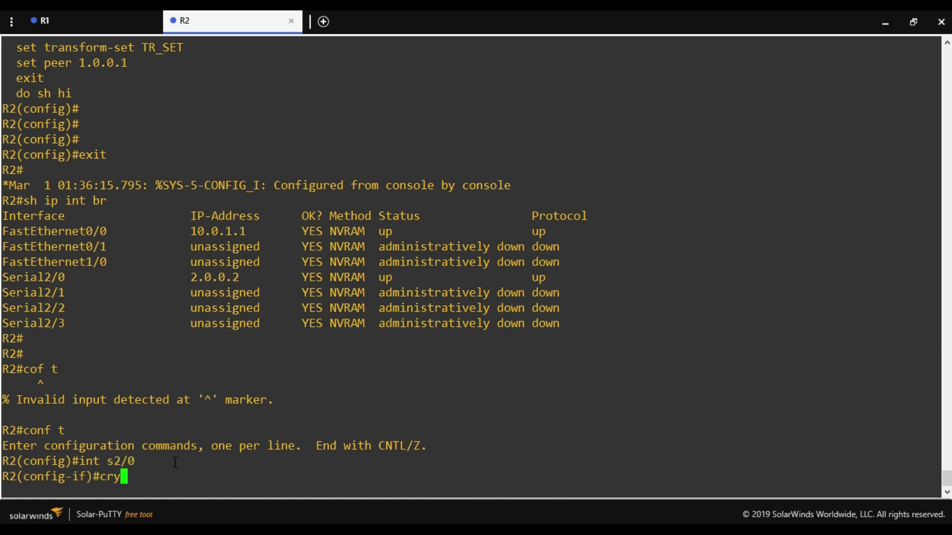
key("Tab")
type("map ")
type("CR")
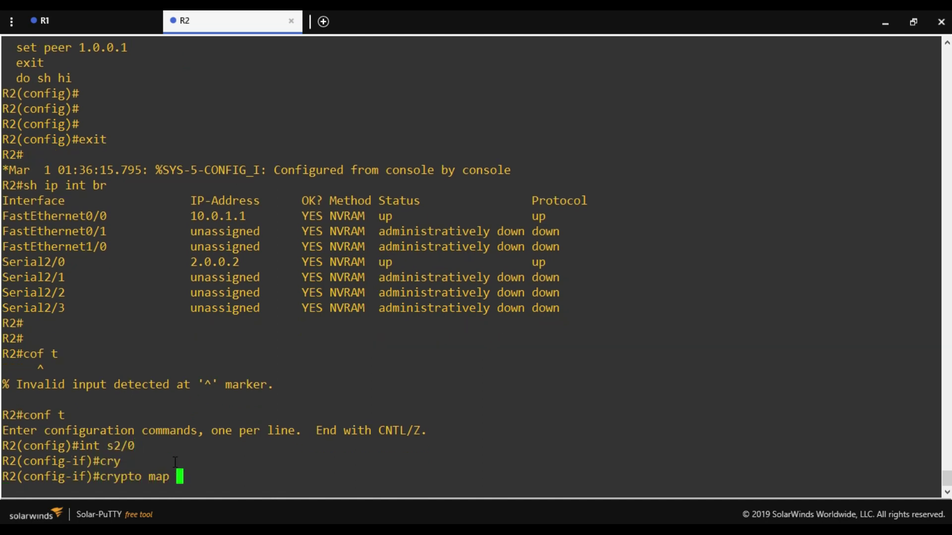
type("_MAP")
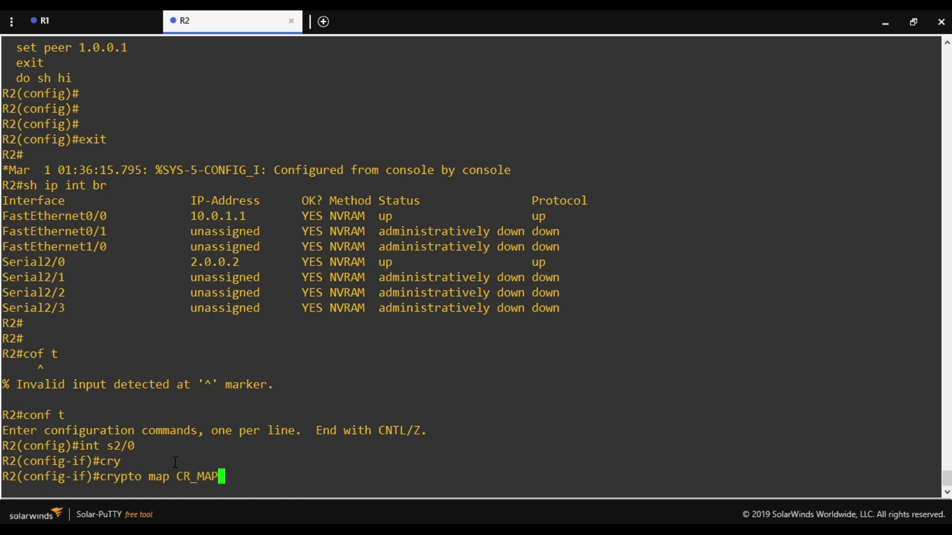
key("Return")
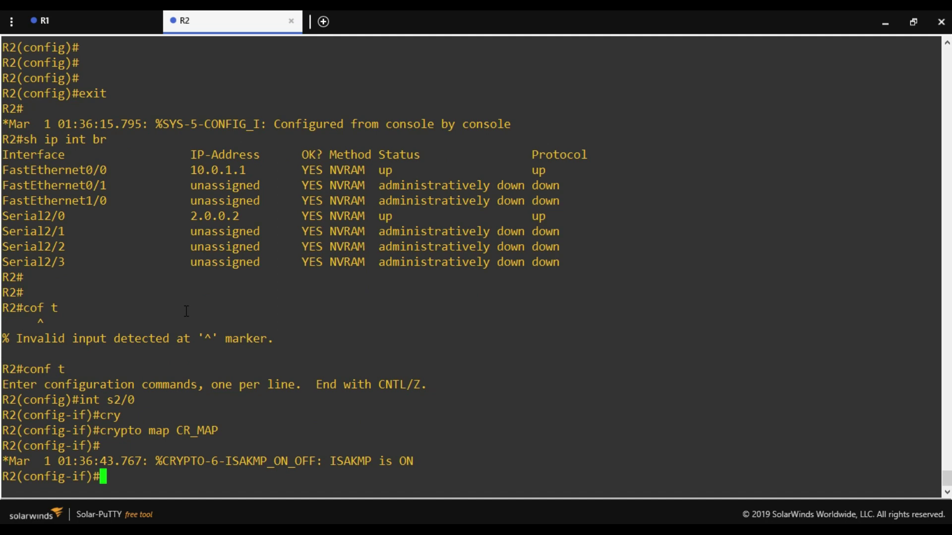
Exit back to privileged mode and save R2's configuration with wr
key("Return")
key("Return")
type("exit")
key("Return")
type("ex")
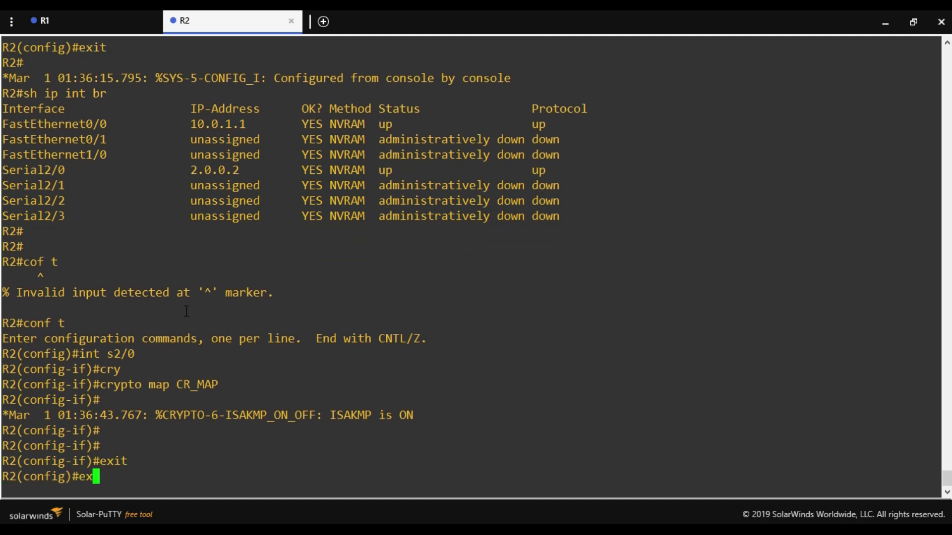
type("it")
key("Return")
type("wr")
key("Return")
Save R1's configuration with wr, stage ping 10.0.1.2, and minimize Solar-PuTTY to reveal GNS3
left_click(85, 18)
type("wr")
key("Return")
key("Return")
key("Return")
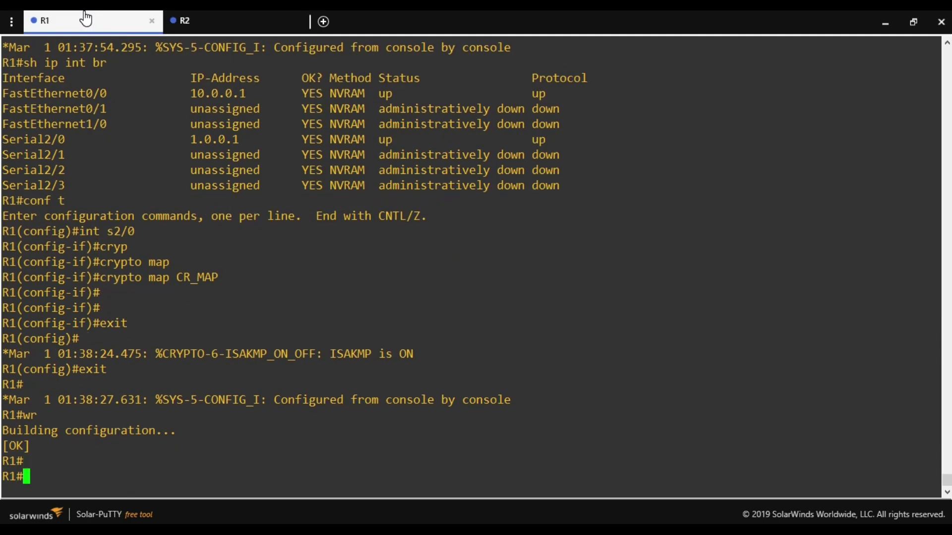
type("ping ")
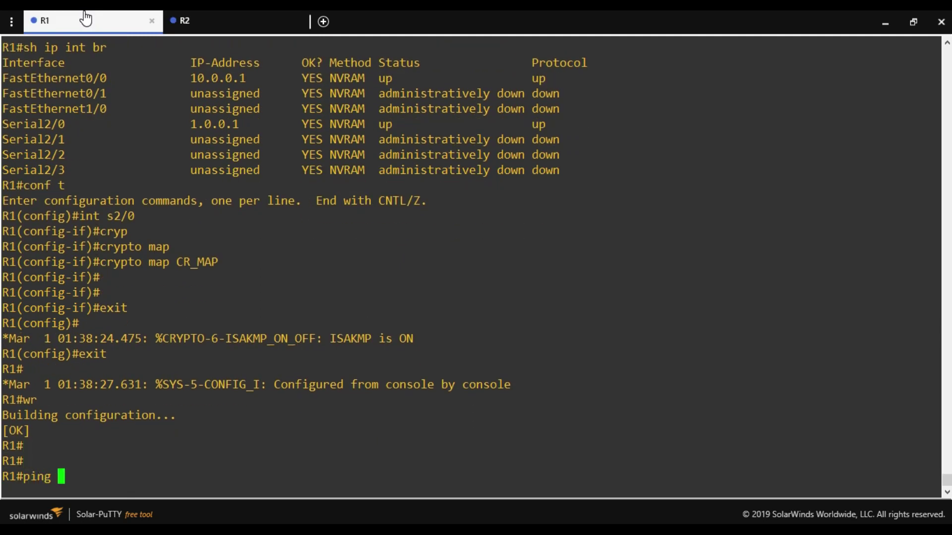
type("10.0.1.2")
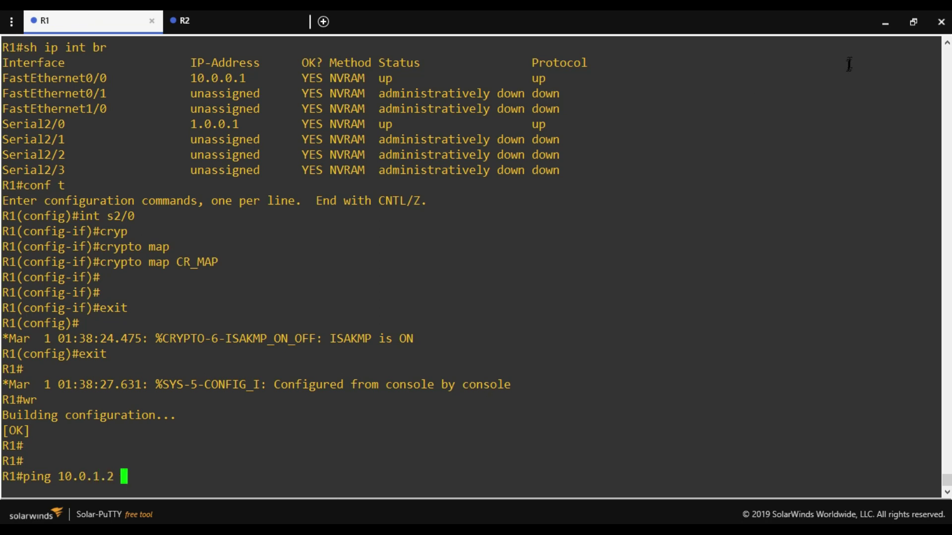
left_click(885, 23)
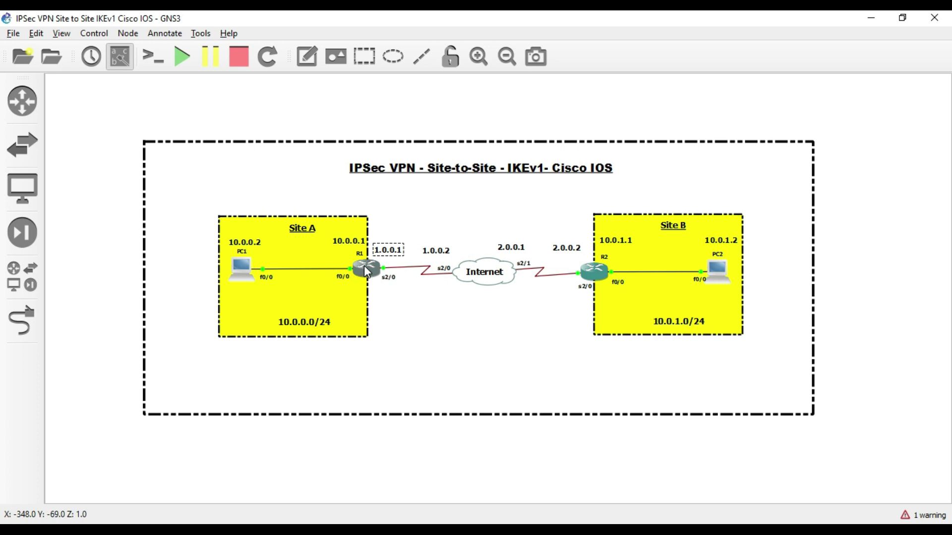
Read PC2's address on the GNS3 topology
mouse_move(731, 282)
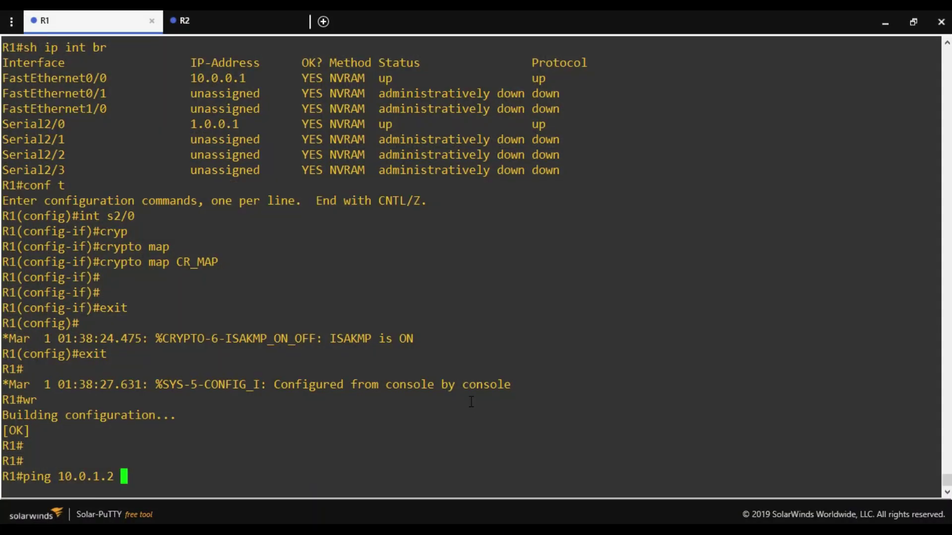
Ping 10.0.1.2 from R1 with source 10.0.0.1, getting 80 percent success
type("so")
key("Tab")
type("10.")
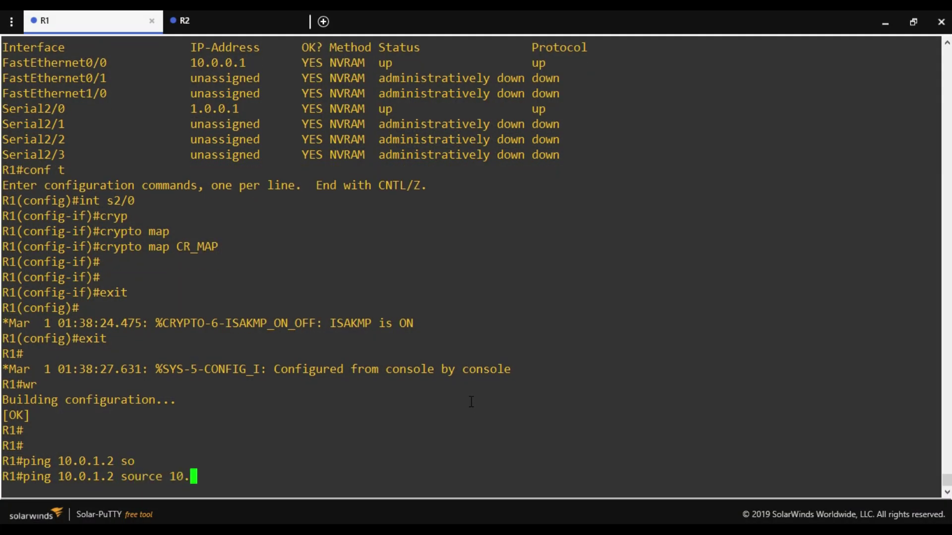
type("0.0.1")
key("Return")
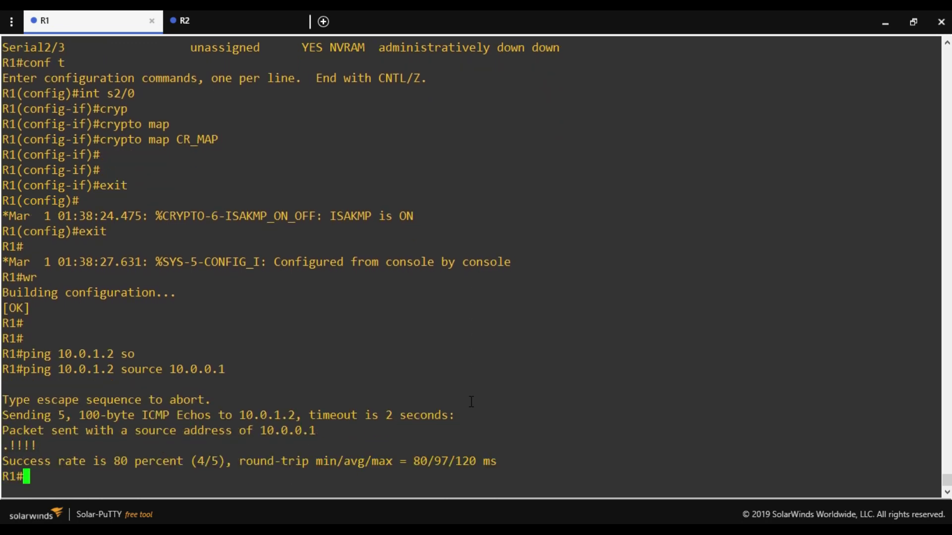
key("Return")
key("Return")
key("Return")
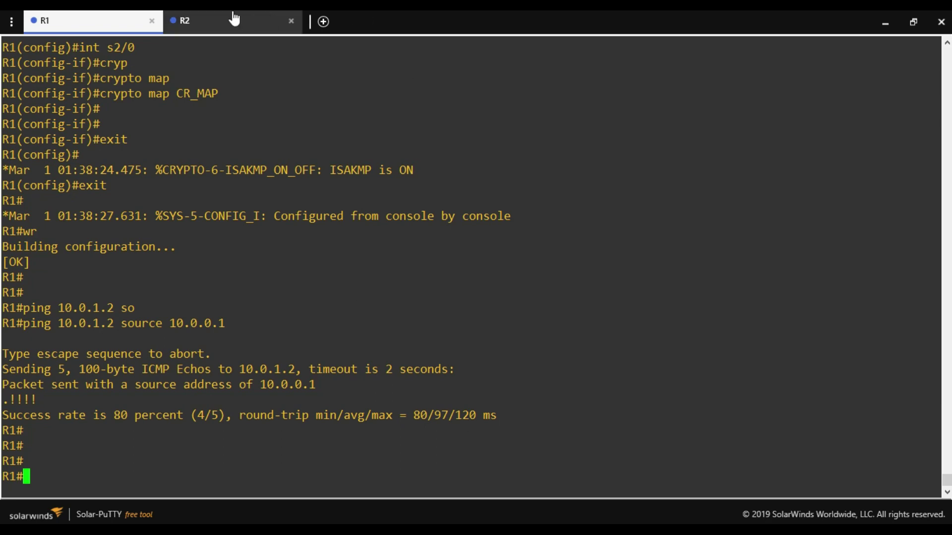
left_click(234, 18)
From R2, ping 10.0.0.2 sourced from 10.0.1.1 with 100 percent success, then return to R1
type("ping ")
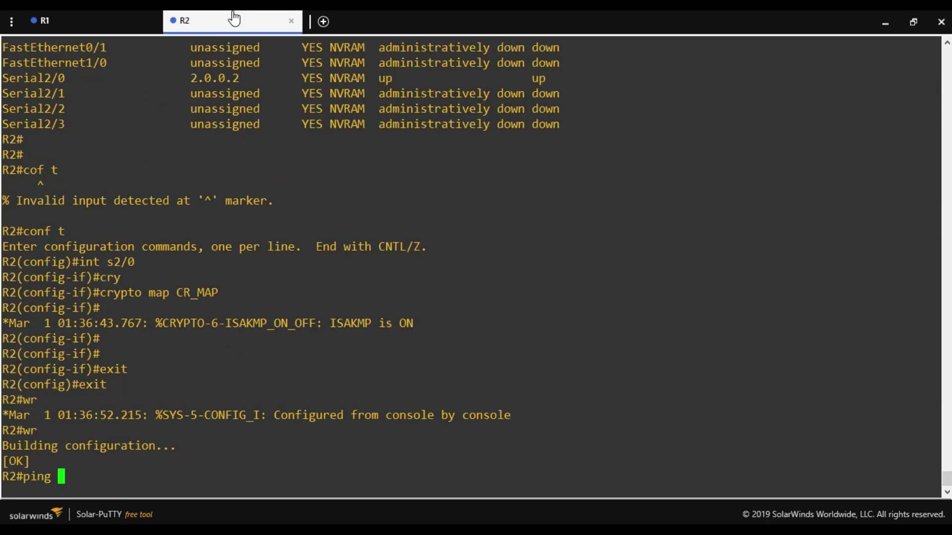
type("10.0.0.2 ")
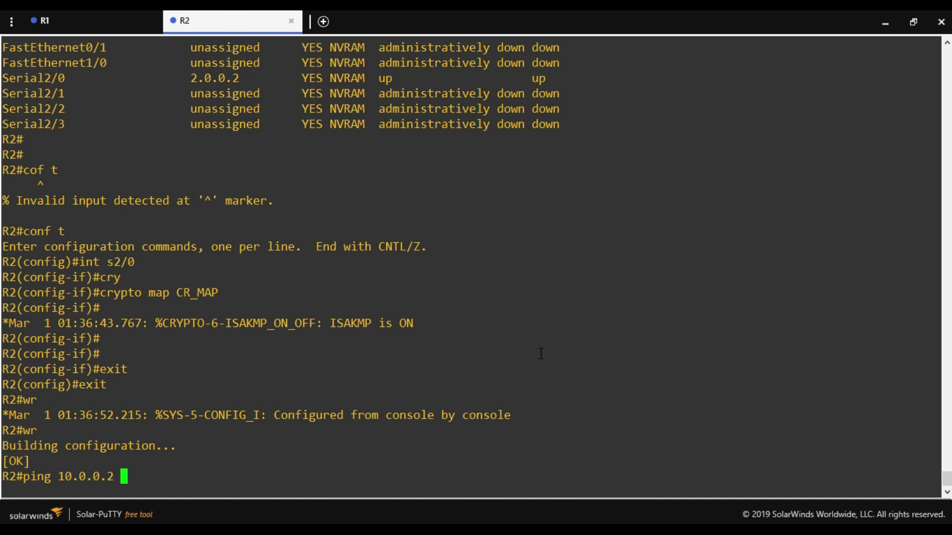
type("oo")
key("Tab")
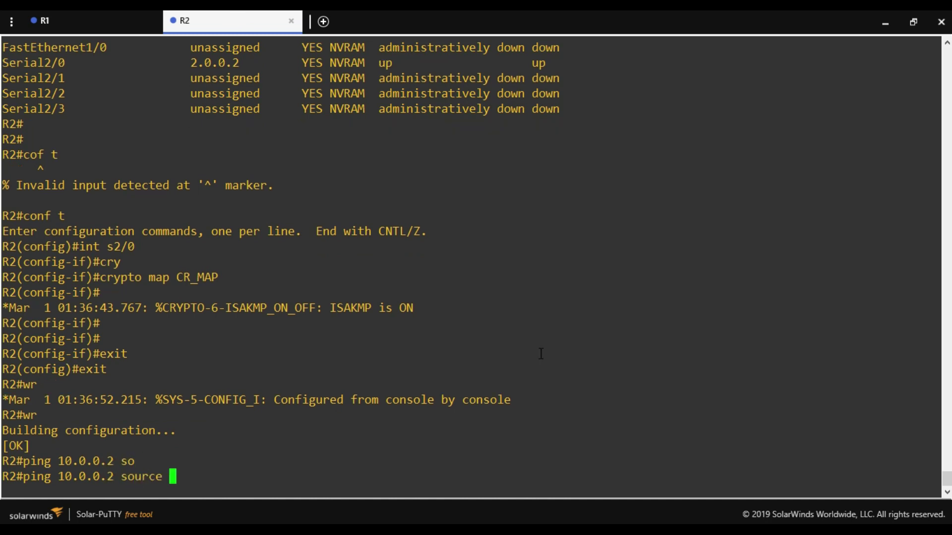
type("10.0.1.1")
key("Return")
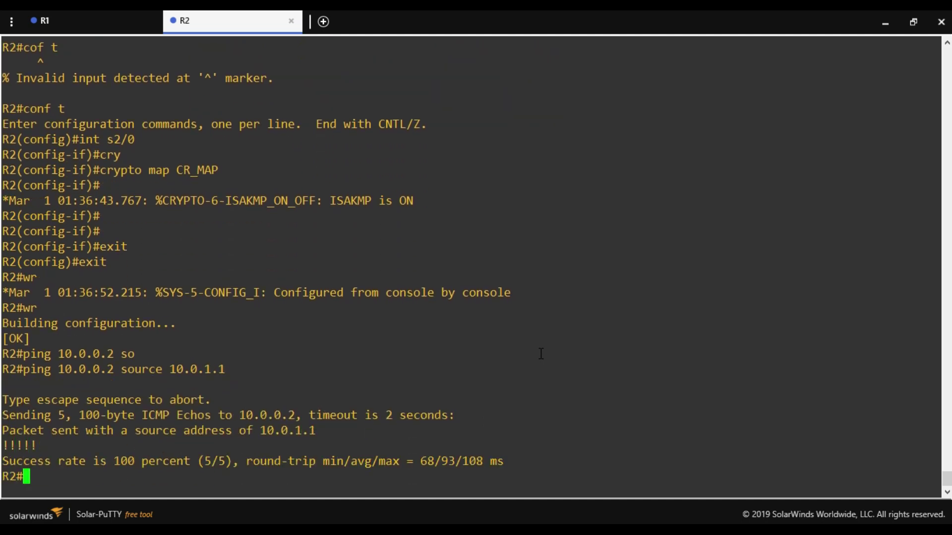
key("ctrl+Tab")
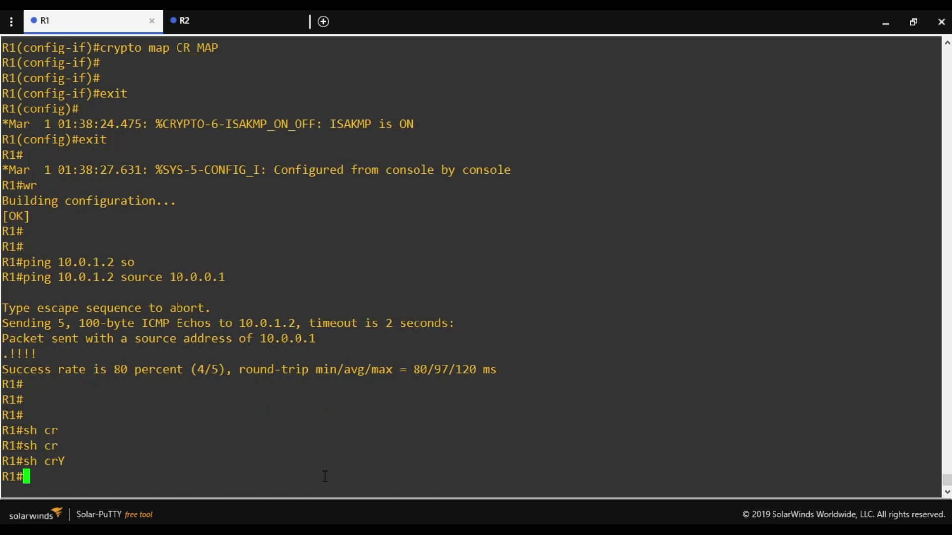
Show R1's ISAKMP security associations
type("sh cry")
key("Tab")
key("Tab")
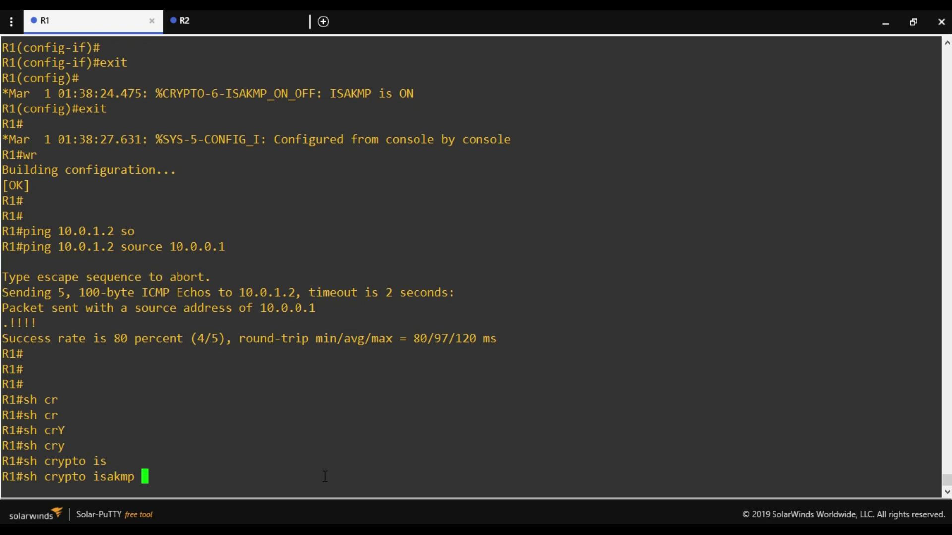
type("sa")
key("Return")
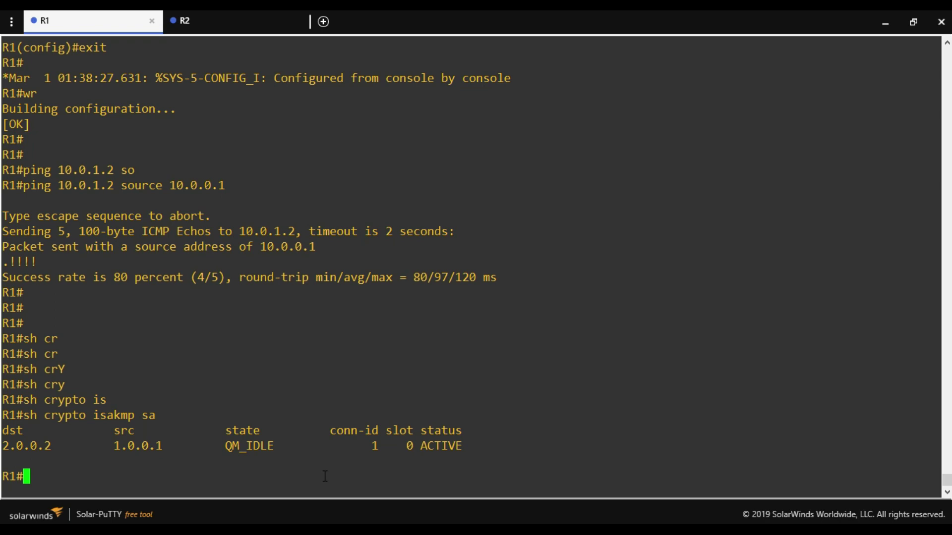
Page through R1's IPsec SAs, checking subnet 10.0.0.0, peer 2.0.0.2 and packet counts
type("sh cry")
key("Tab")
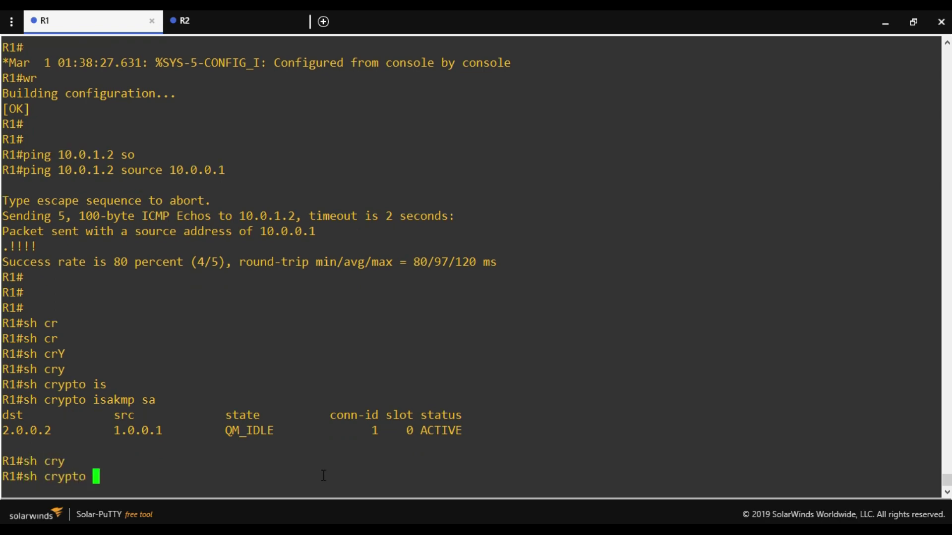
type("ipse")
key("Tab")
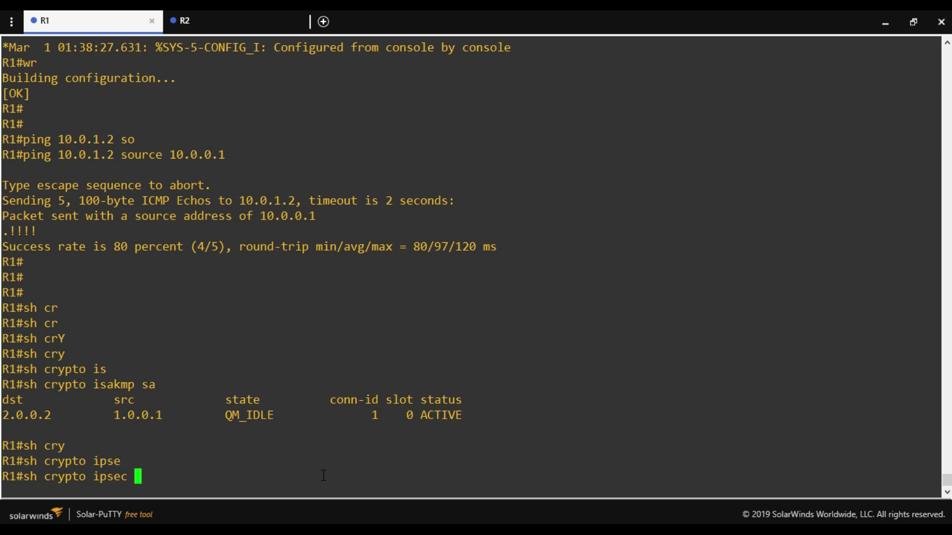
type("sa")
key("Return")
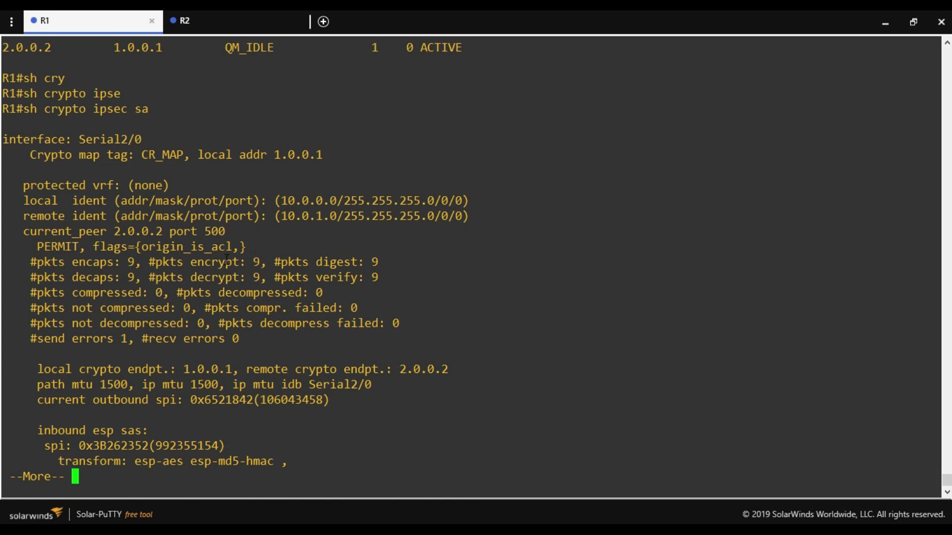
left_click_drag(364, 261, 294, 262)
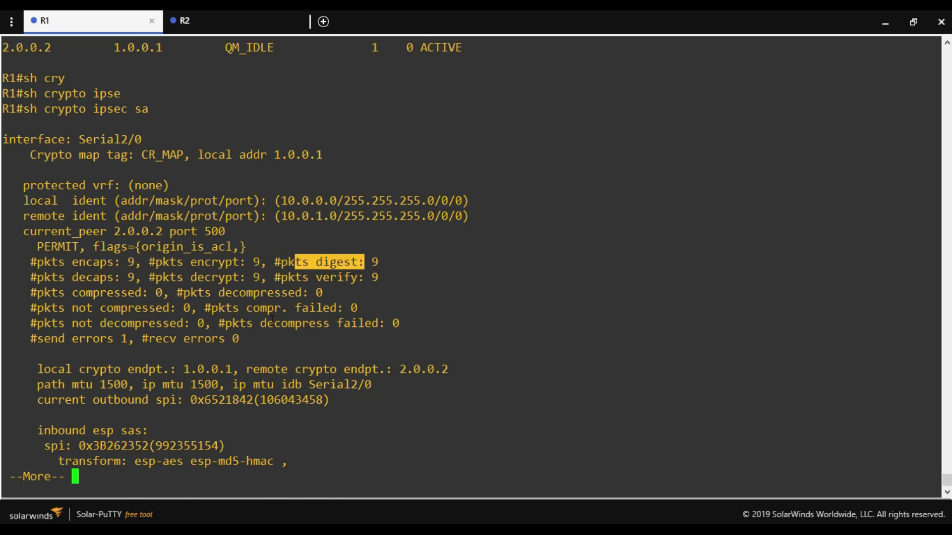
left_click(272, 321)
left_click_drag(287, 200, 467, 200)
left_click_drag(277, 217, 346, 236)
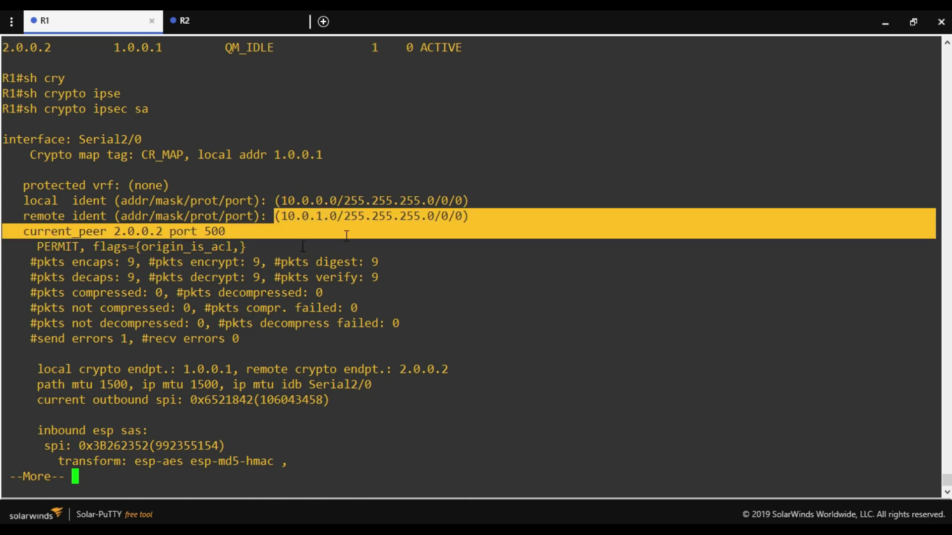
left_click(185, 292)
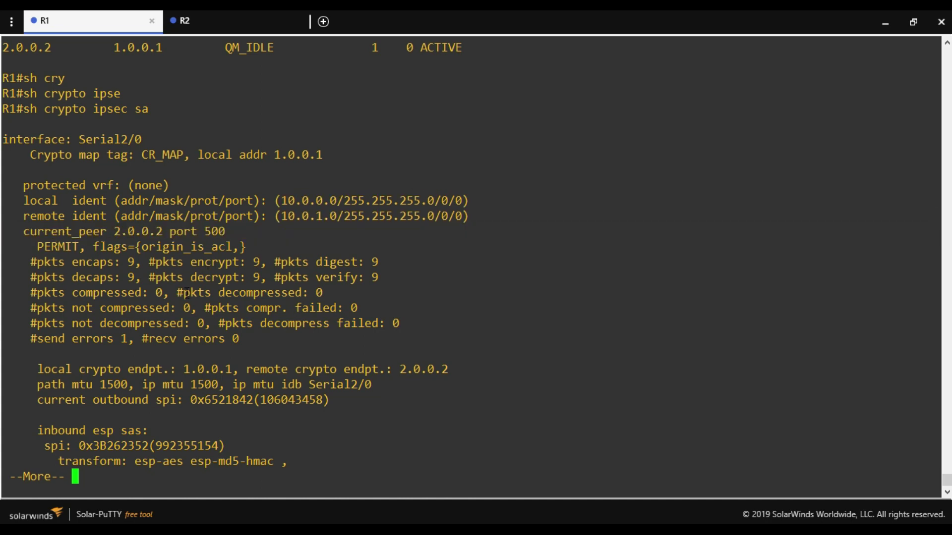
key("Return")
key("Return")
key("Return")
key("Return")
key("Return")
key("Return")
key("Return")
key("Return")
key("Return")
key("Return")
key("Return")
key("Return")
key("Return")
key("Return")
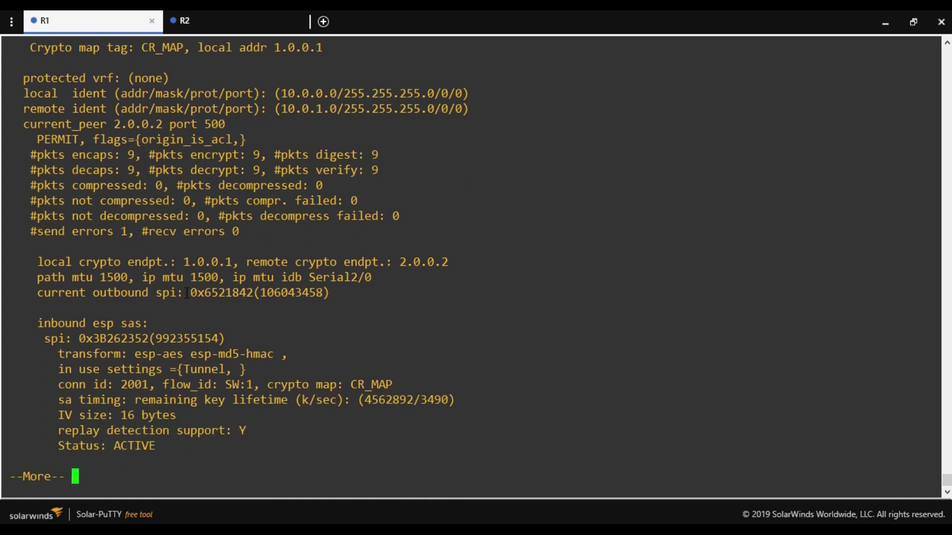
key("Return")
key("Return")
key("Return")
key("Return")
key("Return")
key("Return")
key("Return")
key("Return")
key("Return")
key("Return")
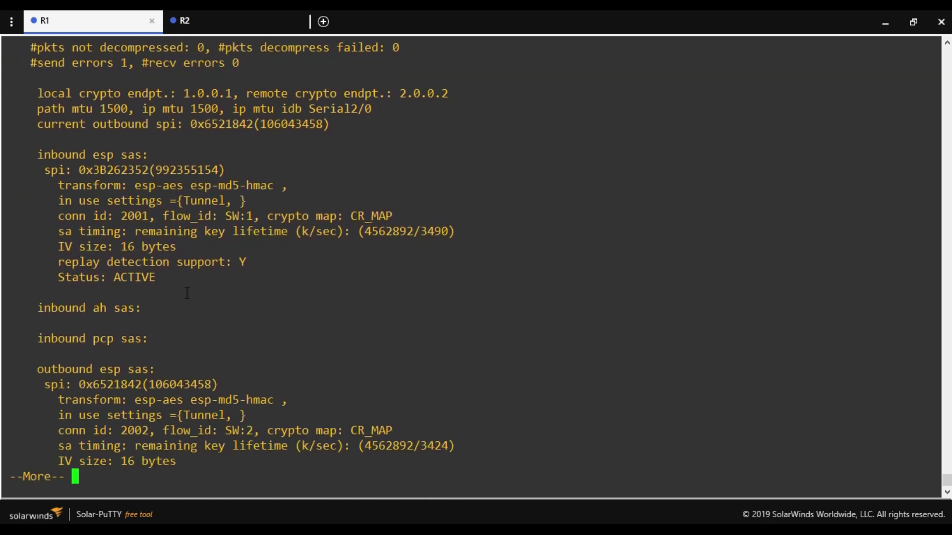
key("Return")
key("Return")
Show R1's crypto map CR_MAP configuration
key("Return")
key("Return")
key("Return")
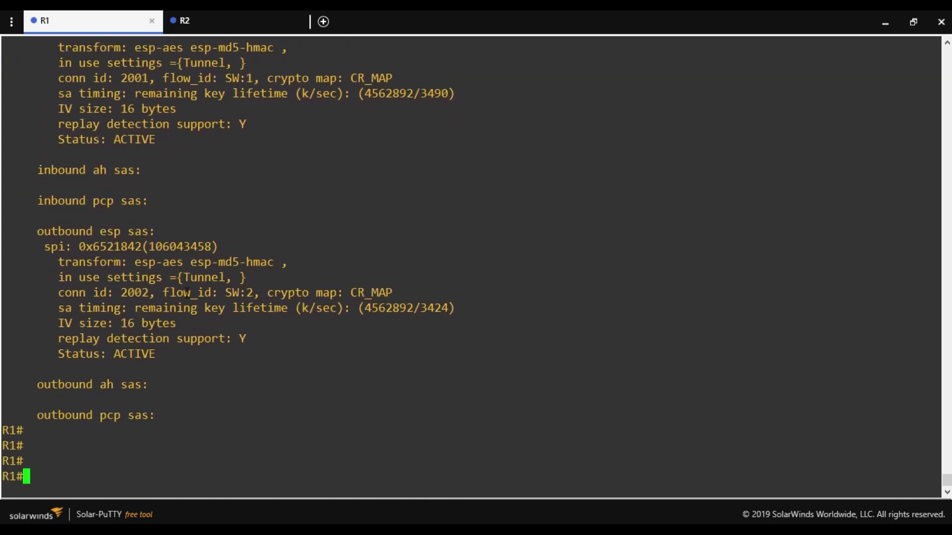
type("sh cryp")
key("Tab")
type("map")
key("Return")
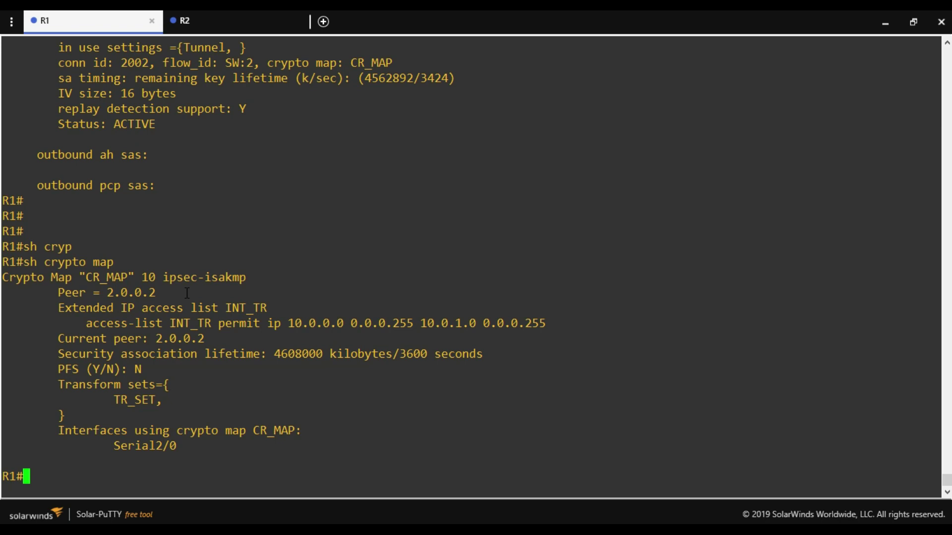
Display R1's TR_SET transform set, noting esp-aes and esp-md5-hmac
type("sh cryp")
key("Tab")
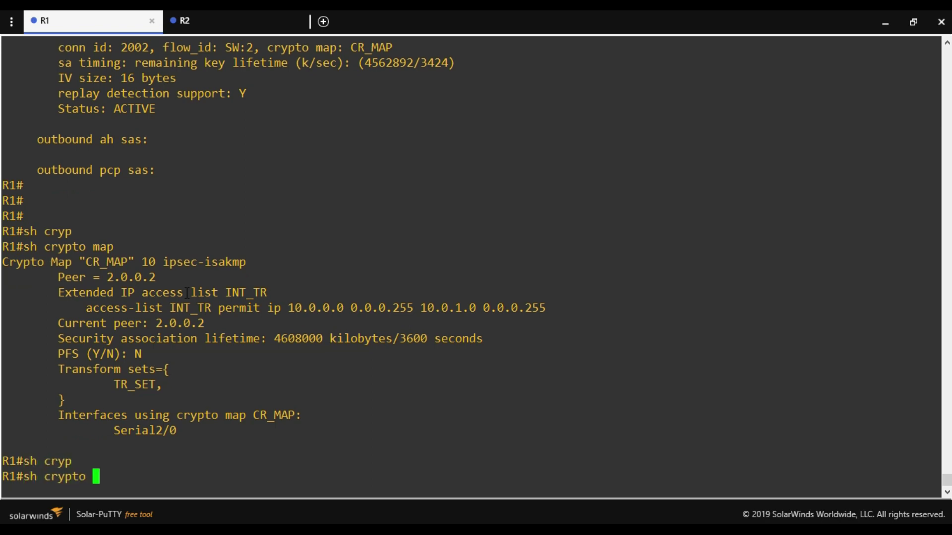
type("ipsec")
key("Tab")
type("tr")
key("Tab")
key("Return")
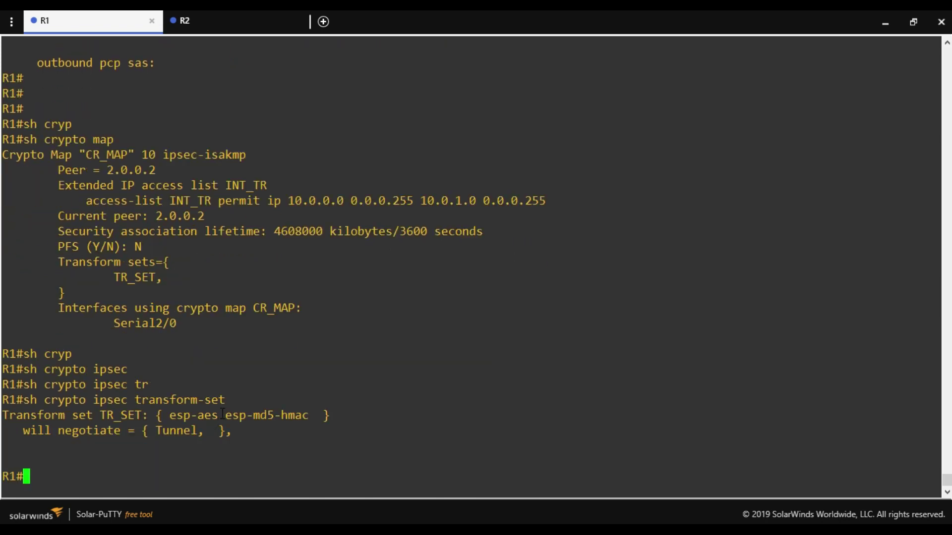
left_click_drag(225, 416, 277, 416)
left_click(234, 432)
left_click(241, 445)
Paste 'ping 10.0.1.2 source 10.0.0.1' and check both addresses on the GNS3 topology
right_click(232, 469)
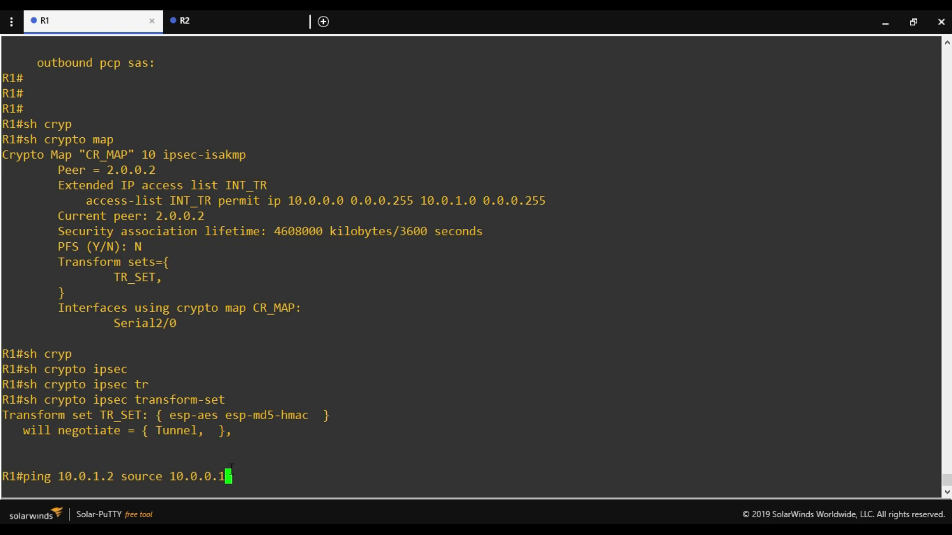
left_click(884, 22)
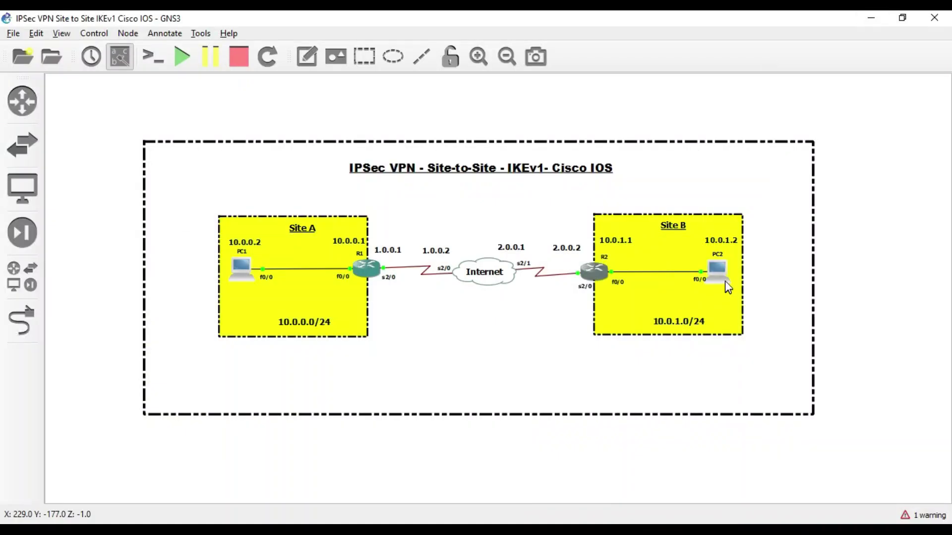
left_click(723, 237)
left_click(349, 243)
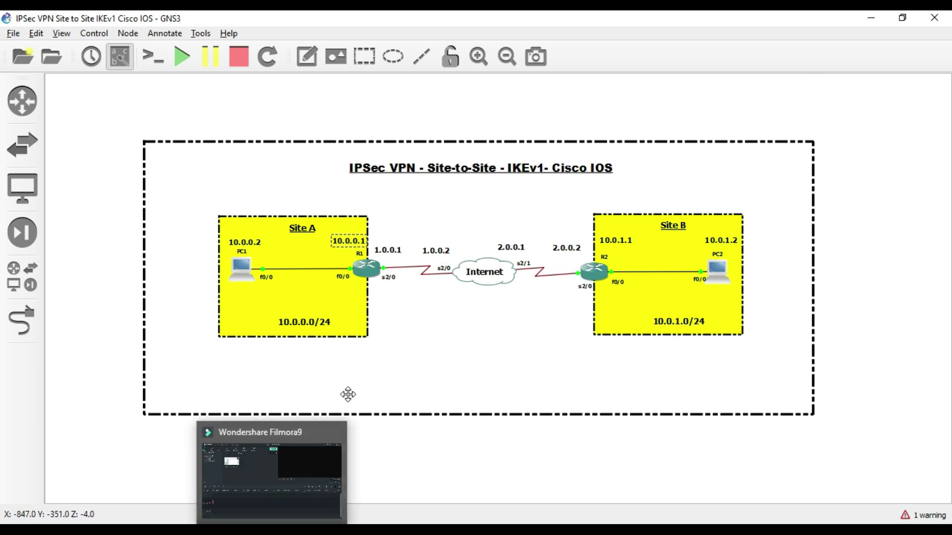
left_click(205, 522)
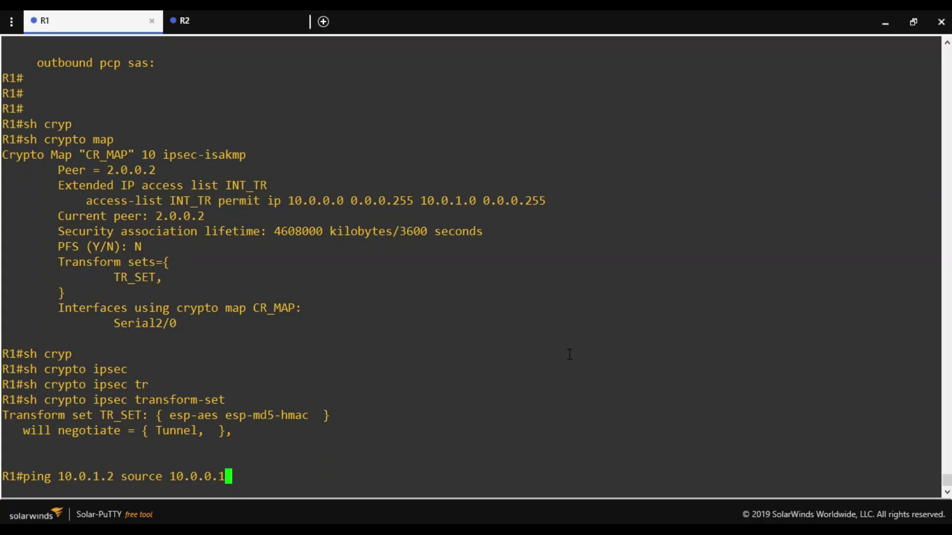
Run the ping to 10.0.1.2 and display R1's IPsec security associations
key("Return")
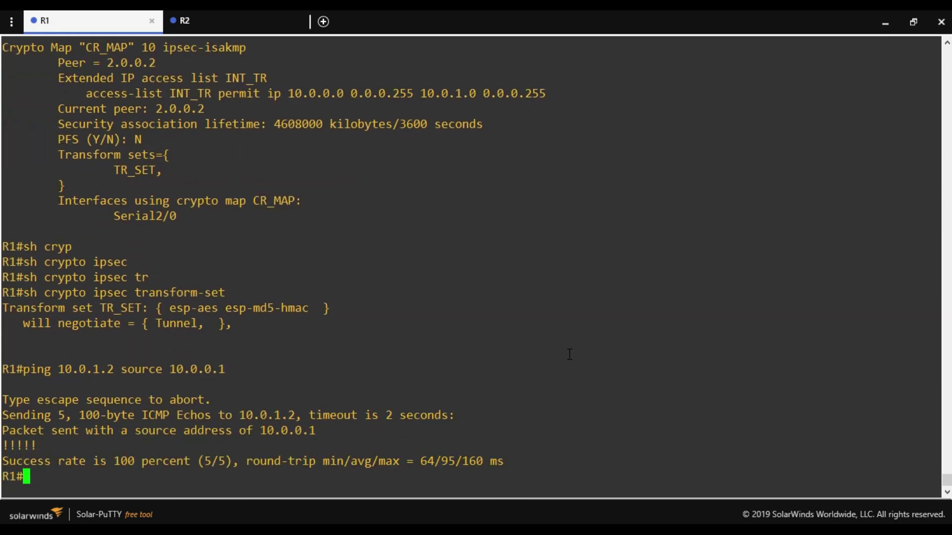
key("Return")
key("Return")
type("sh cry")
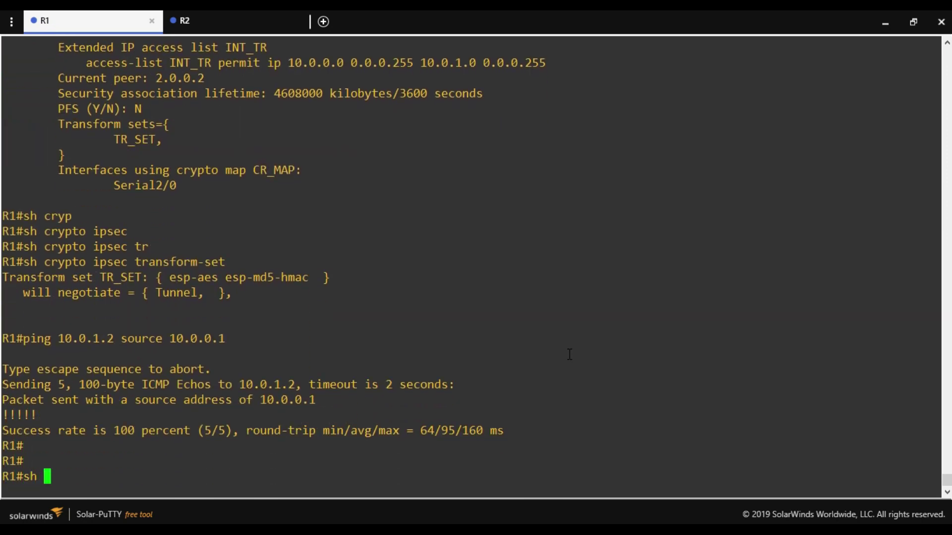
key("Tab")
type("ipse")
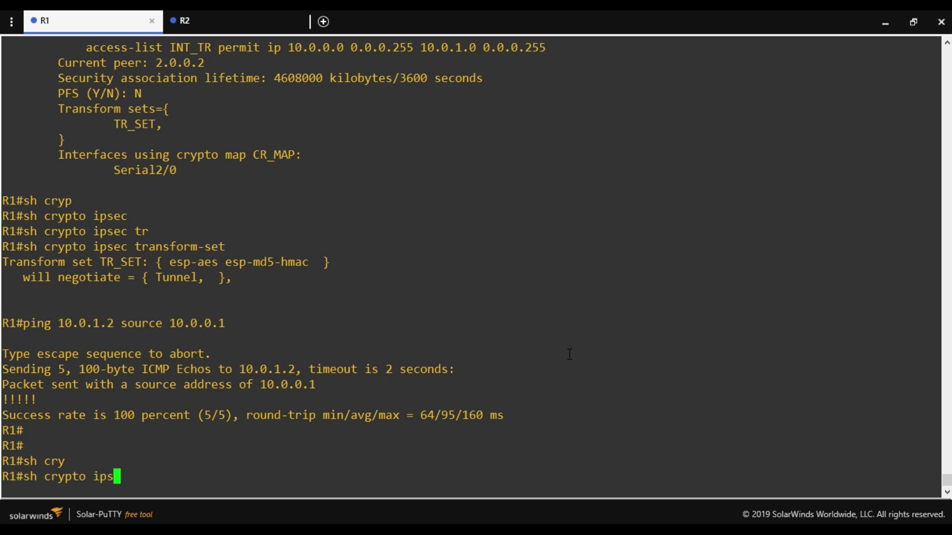
key("Tab")
type("sa")
key("Return")
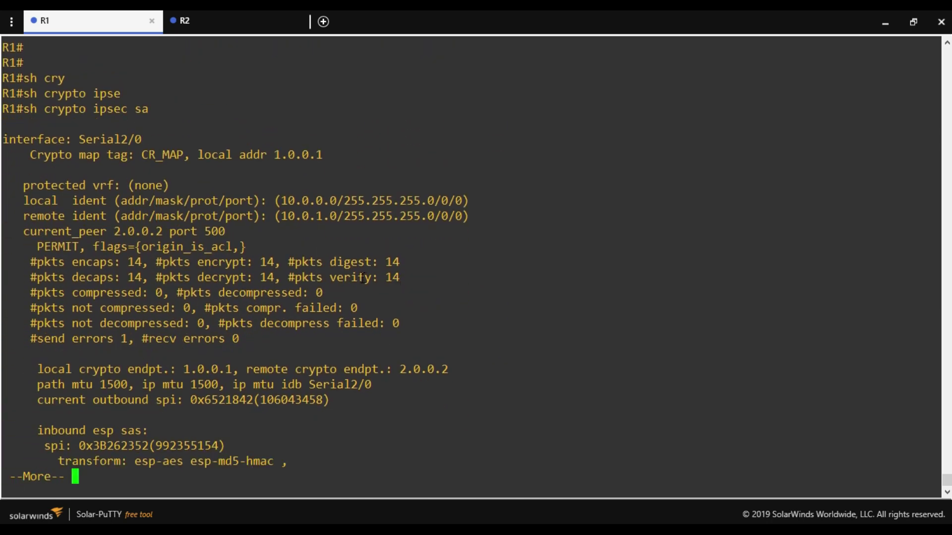
Compare the earlier encrypt count of 9 with the new count of 14
scroll(291, 268, "up", 20)
scroll(291, 267, "up", 5)
left_click_drag(275, 246, 196, 247)
scroll(318, 308, "down", 20)
left_click_drag(281, 262, 226, 263)
key("Return")
key("Return")
key("Return")
key("Return")
key("Return")
key("Return")
key("Return")
key("Return")
key("Return")
key("Return")
key("Return")
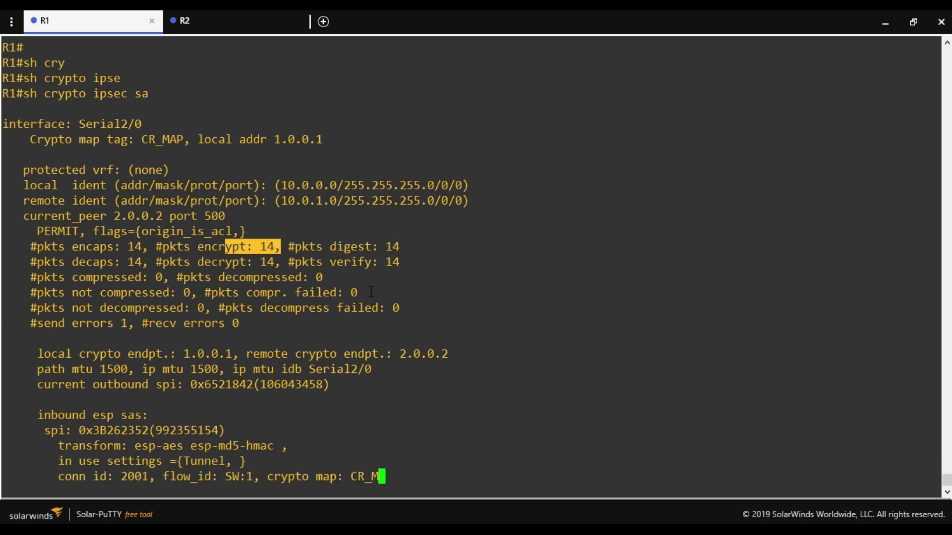
key("Return")
key("Return")
key("Return")
key("Return")
key("Return")
key("Return")
key("Return")
key("Return")
key("Return")
key("Return")
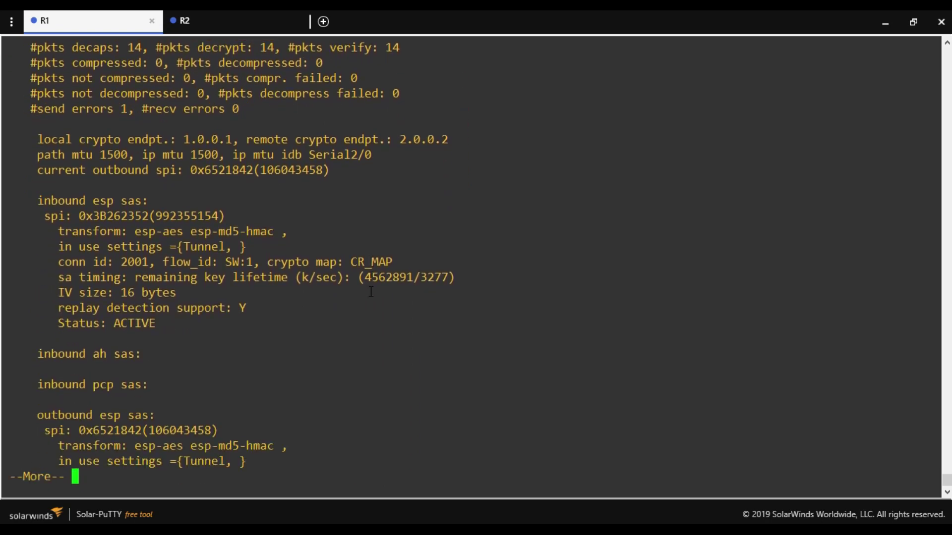
key("Return")
key("Return")
key("Return")
key("Return")
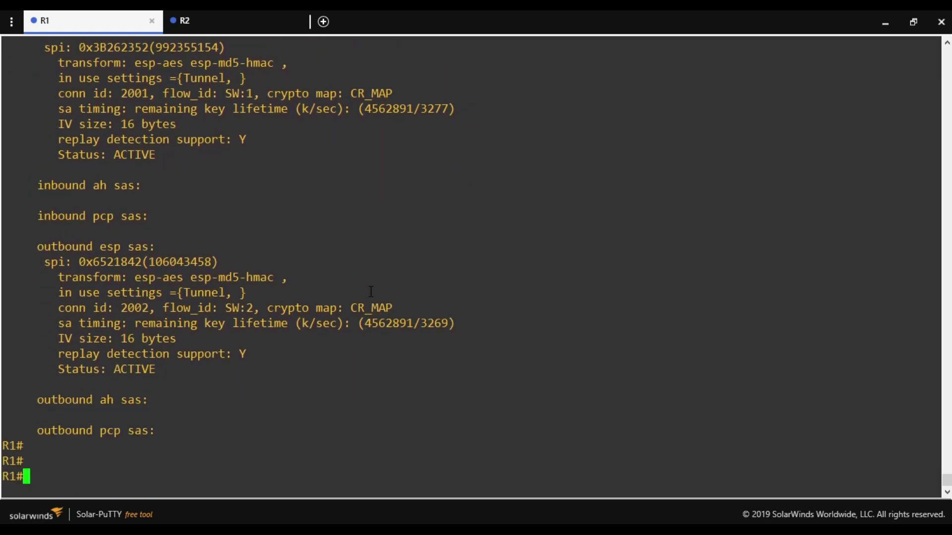
key("Return")
Ping 10.0.1.2 again and confirm 14 packets encrypted and decrypted in the IPsec SAs
key("Up")
key("Up")
key("BackSpace")
key("BackSpace")
key("BackSpace")
key("BackSpace")
key("BackSpace")
key("BackSpace")
key("BackSpace")
key("BackSpace")
key("BackSpace")
key("BackSpace")
key("BackSpace")
key("BackSpace")
key("BackSpace")
key("BackSpace")
key("BackSpace")
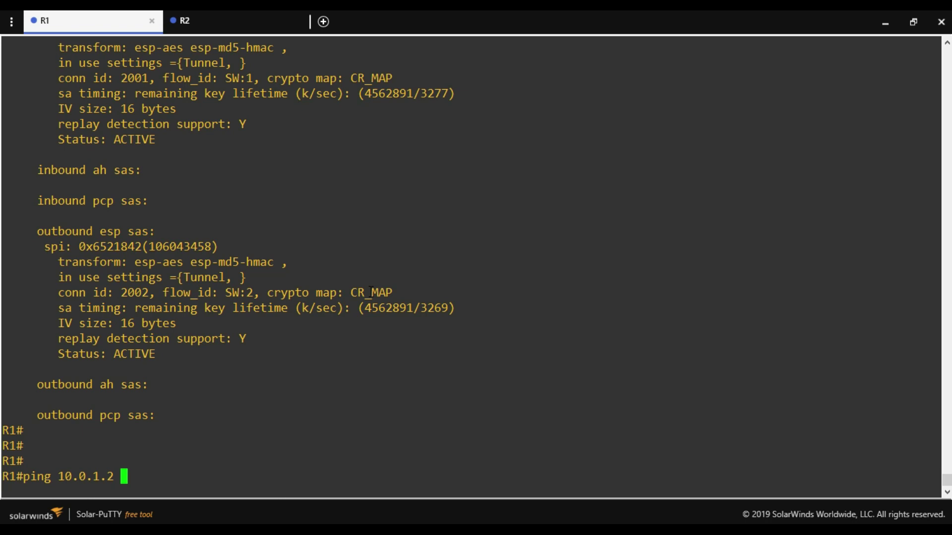
key("Return")
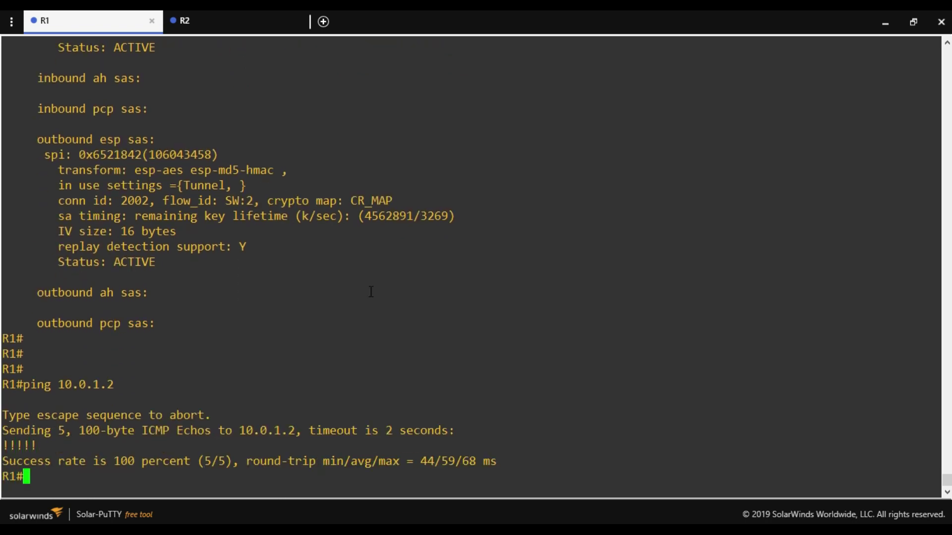
key("Up")
key("Up")
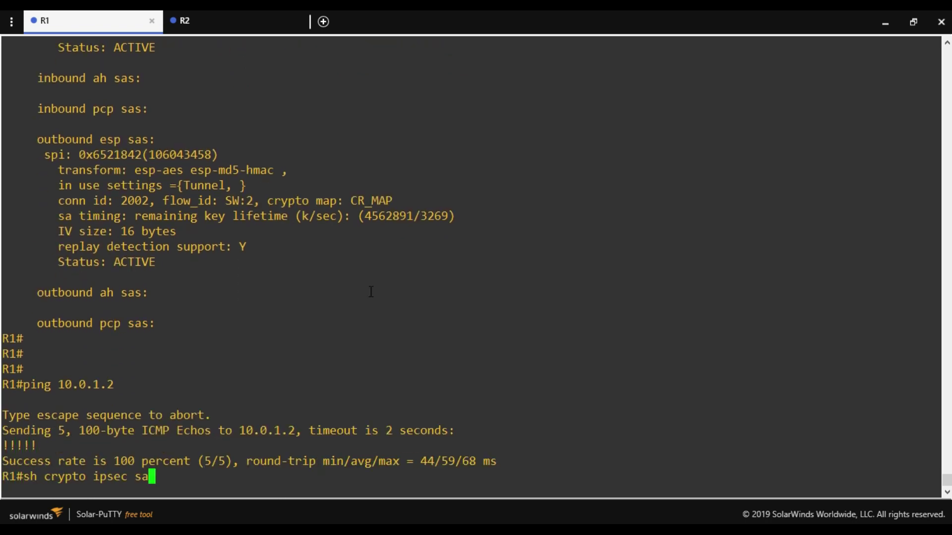
key("Return")
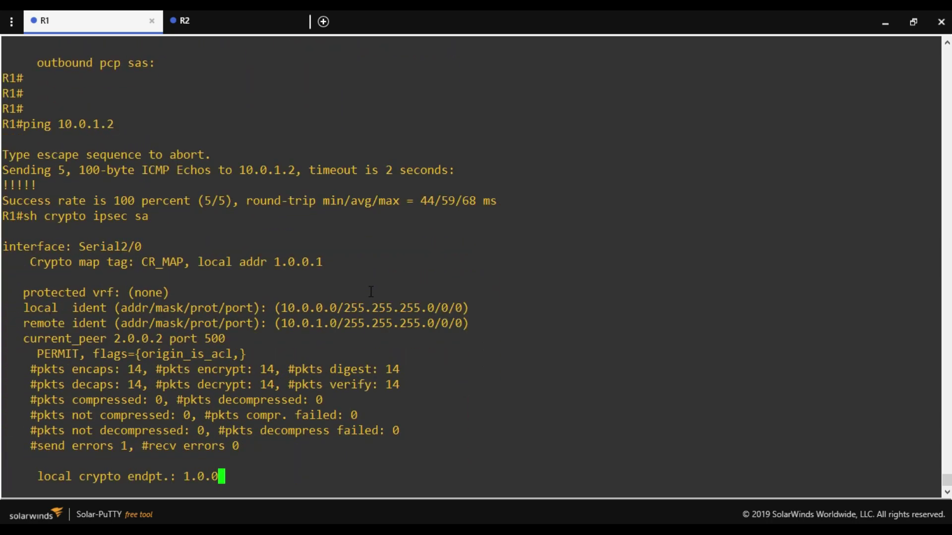
left_click_drag(281, 264, 220, 266)
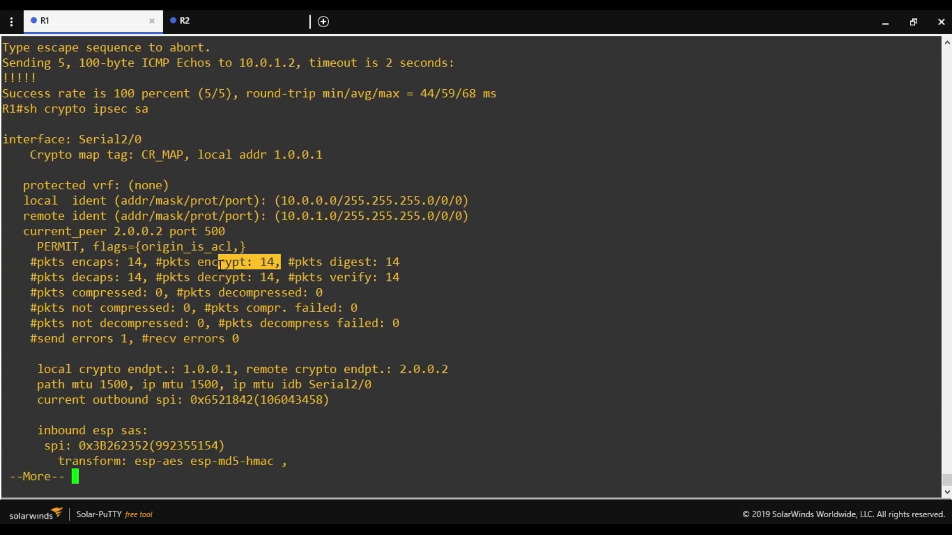
left_click_drag(281, 279, 204, 284)
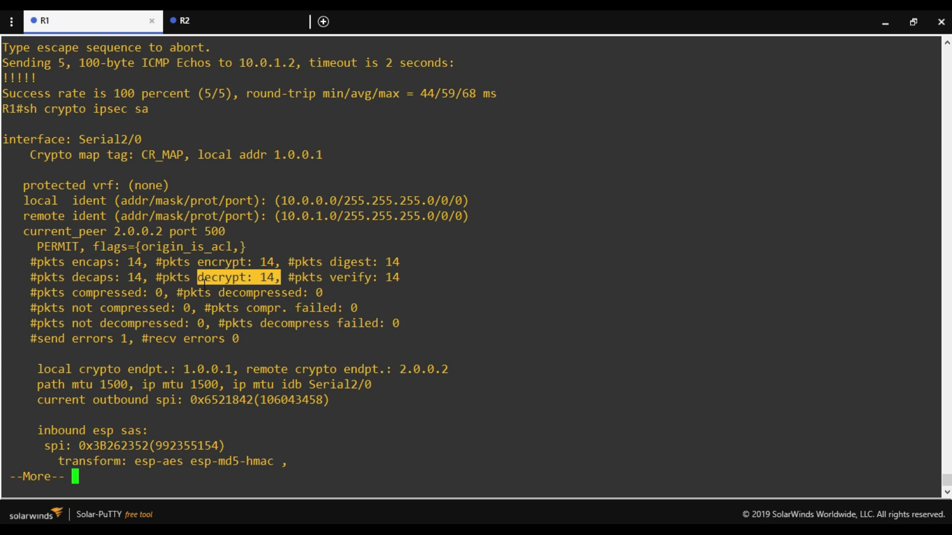